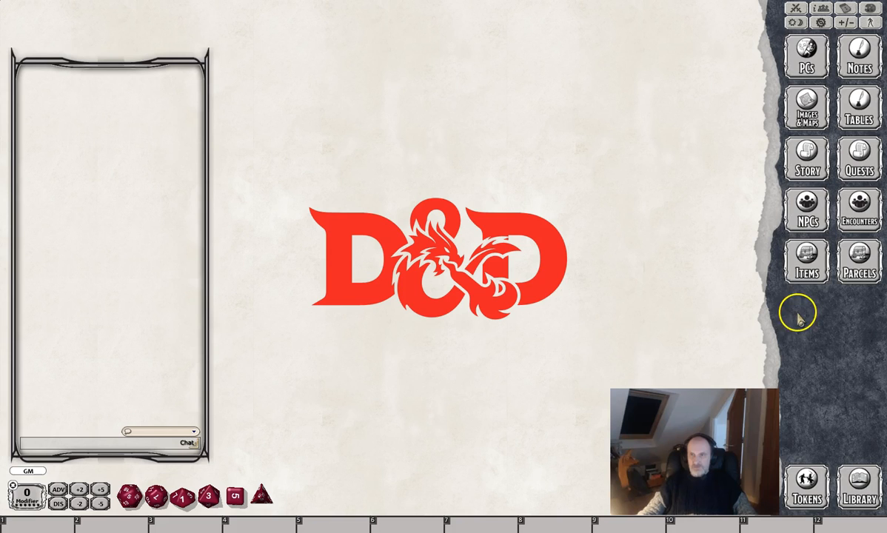
# Show all record types in the sidebar through the Library, and close the Library window.
pyautogui.click(857, 481)
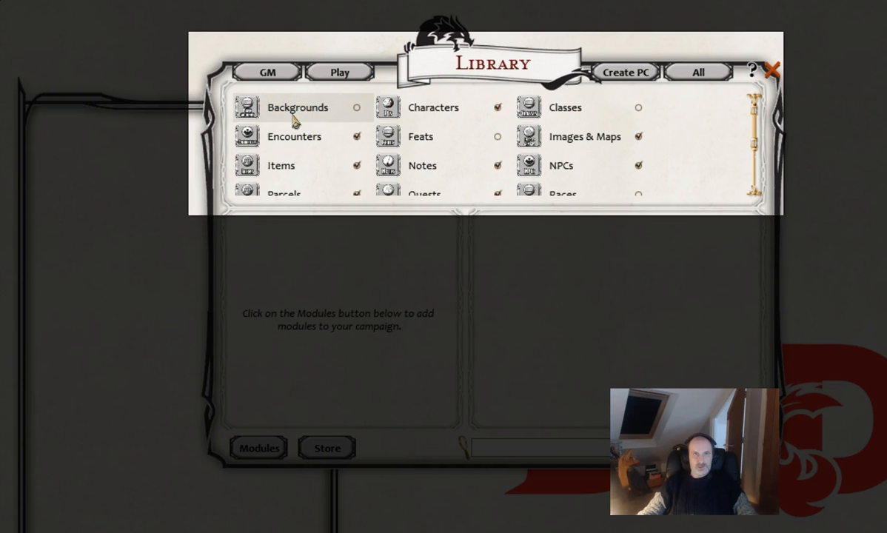
pyautogui.click(356, 109)
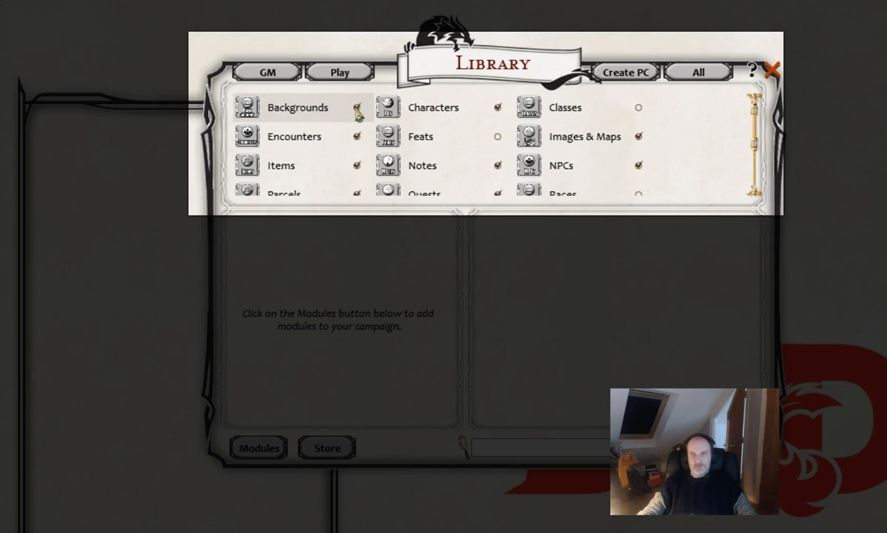
pyautogui.click(356, 109)
pyautogui.click(692, 72)
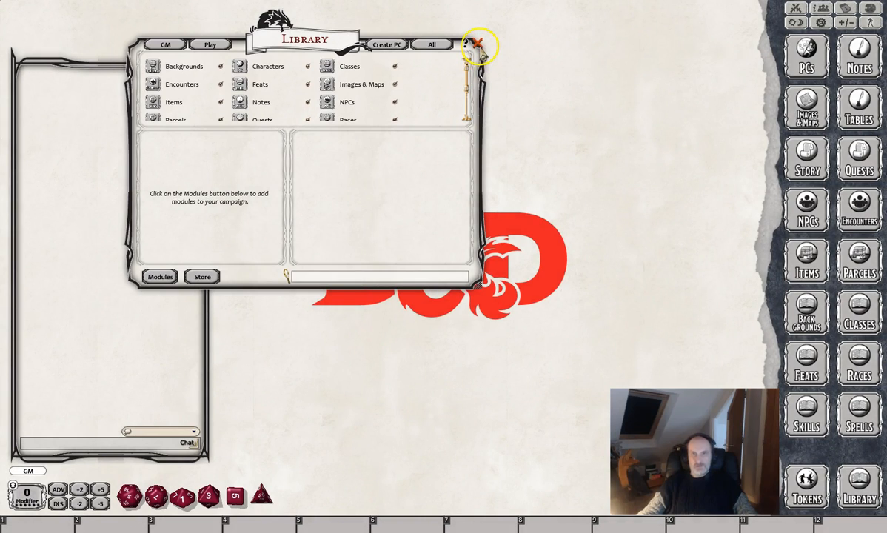
pyautogui.click(735, 67)
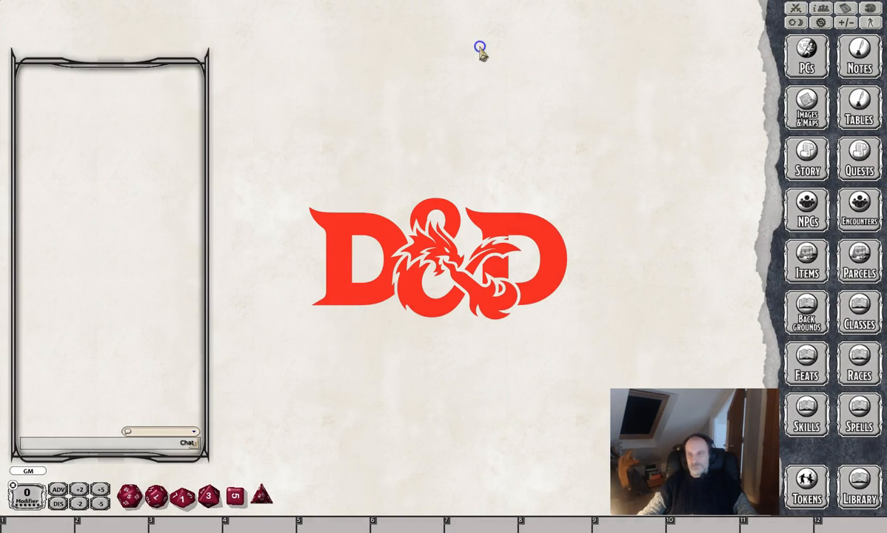
# Create a new record in the Backgrounds list.
pyautogui.click(813, 311)
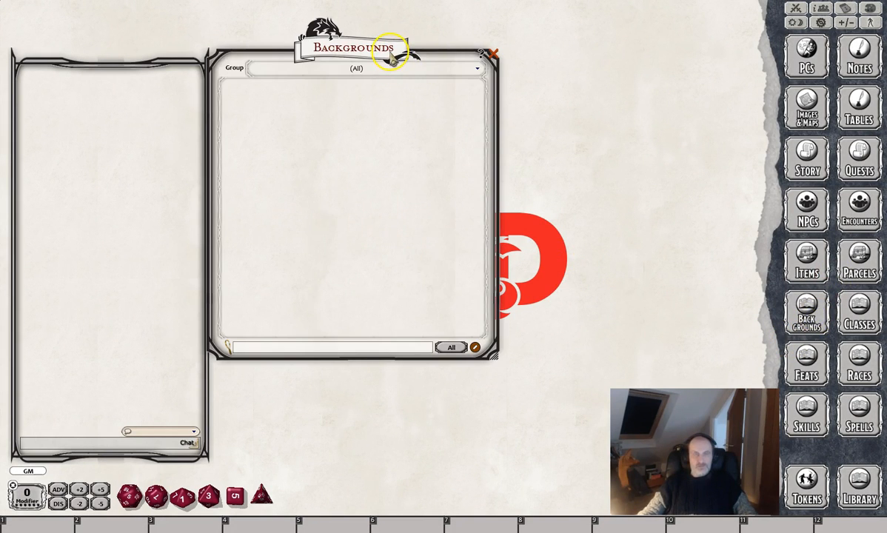
pyautogui.click(474, 348)
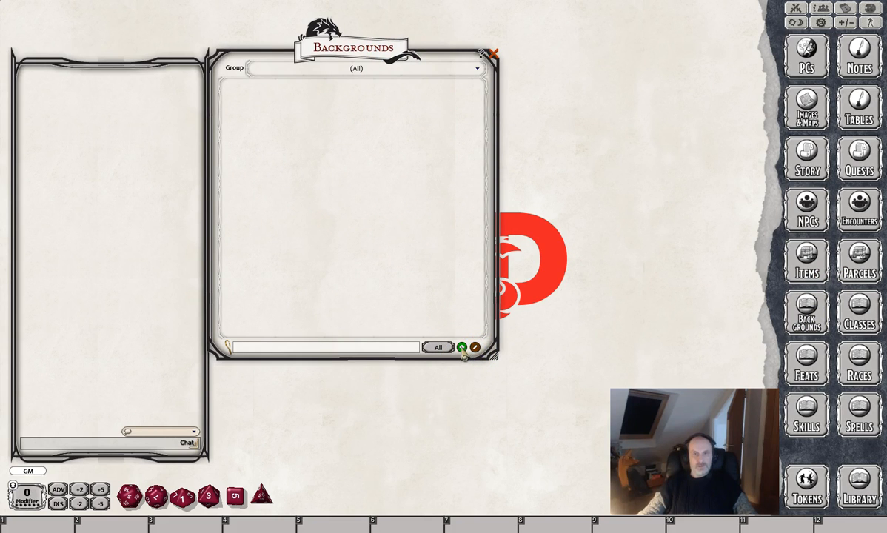
pyautogui.click(461, 347)
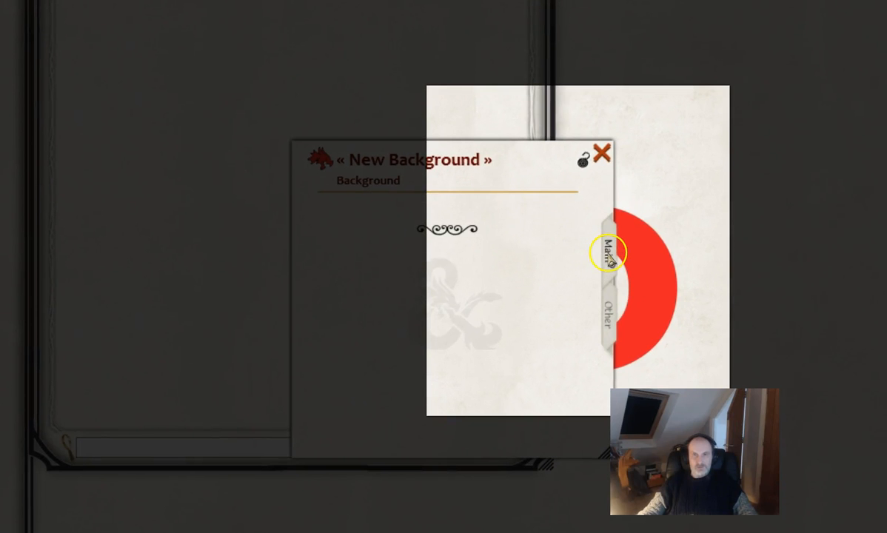
# Look over the Other and Main pages of the new background record.
pyautogui.click(612, 323)
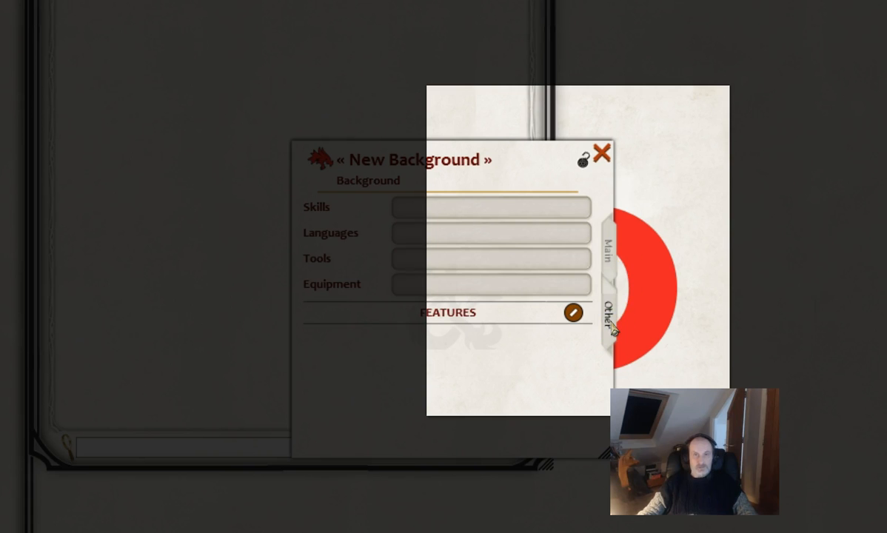
pyautogui.click(611, 254)
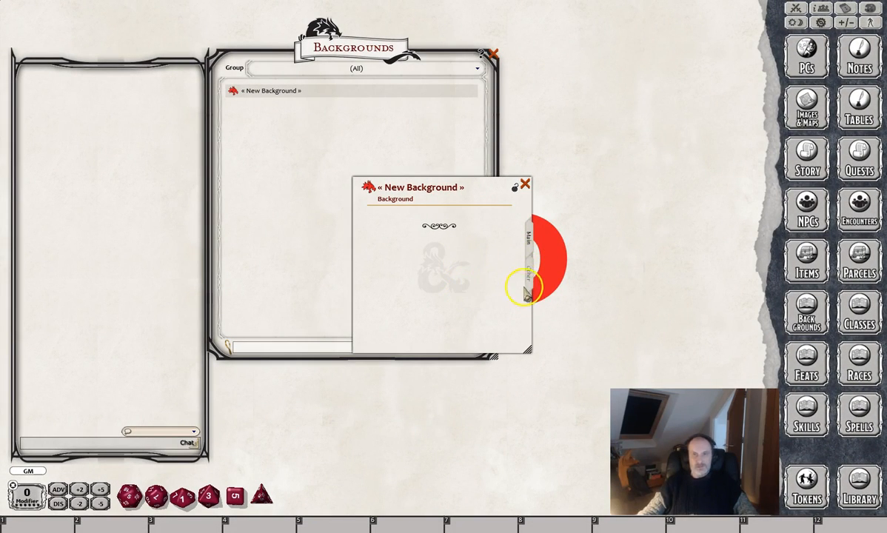
pyautogui.click(528, 278)
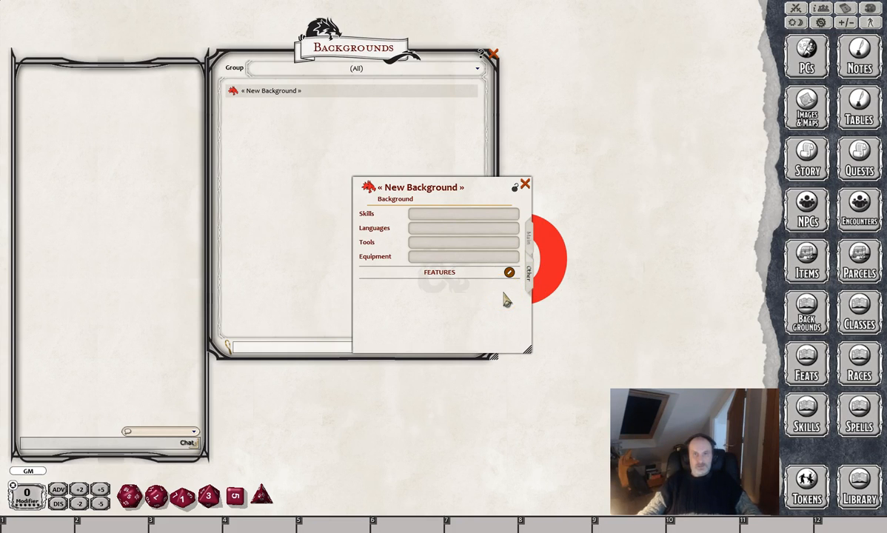
pyautogui.click(527, 237)
# Close the Backgrounds list and name the new background Scotsman.
pyautogui.click(493, 54)
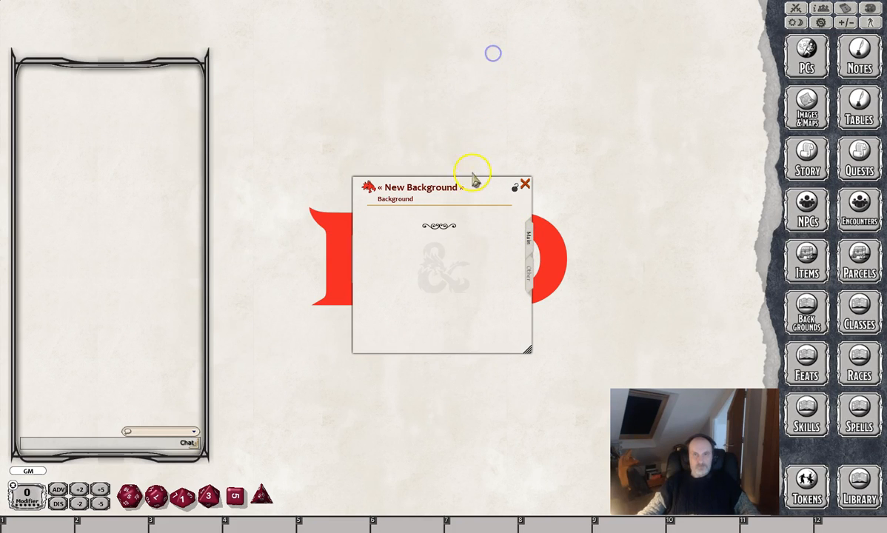
pyautogui.click(468, 191)
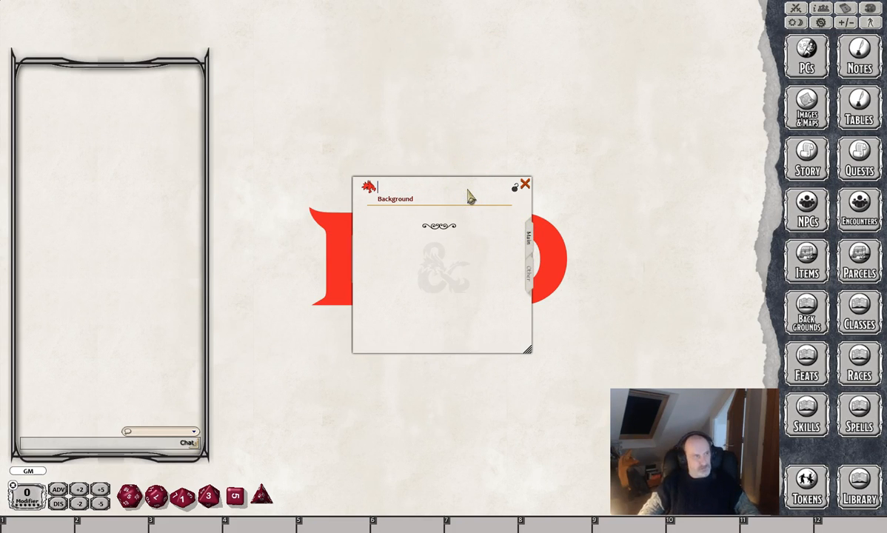
pyautogui.write('S')
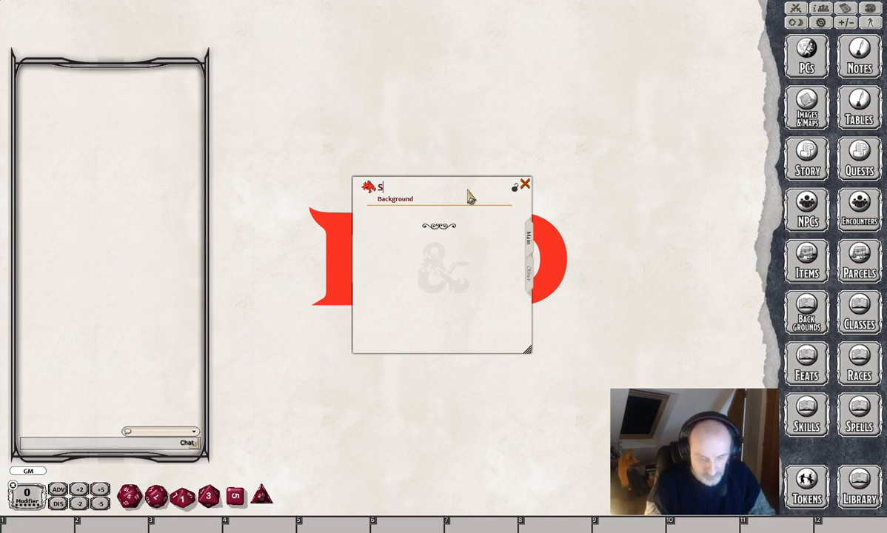
pyautogui.write('cotsman')
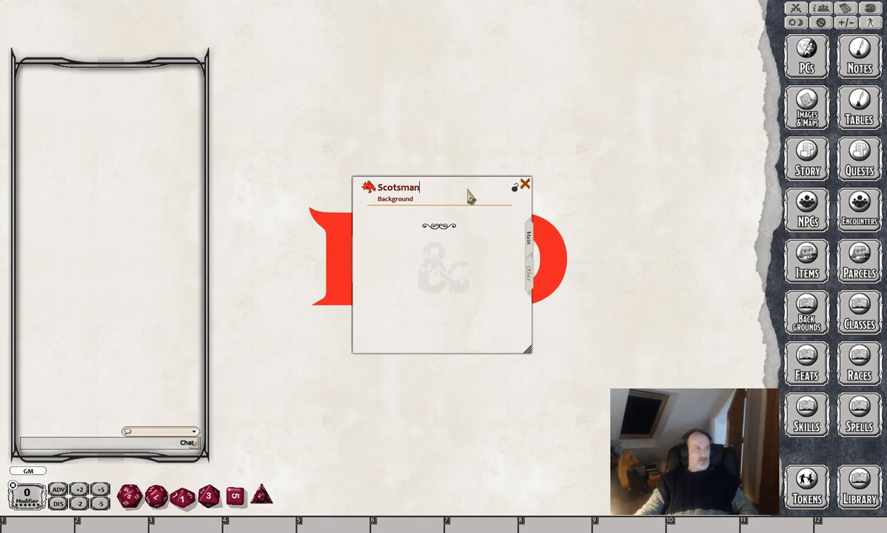
# Paste the description starting "The Scotsman is a chappie that wanders about in Scotland" into the background's main text.
pyautogui.click(447, 210)
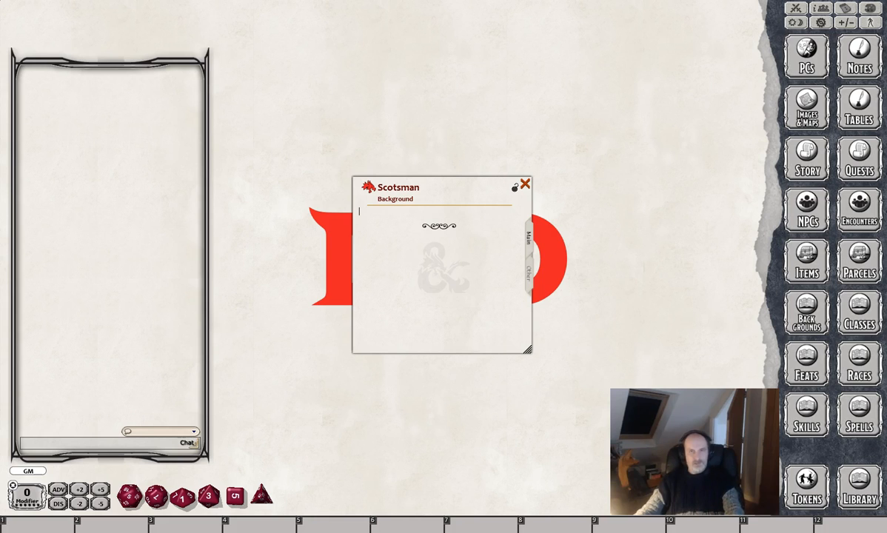
pyautogui.click(374, 214)
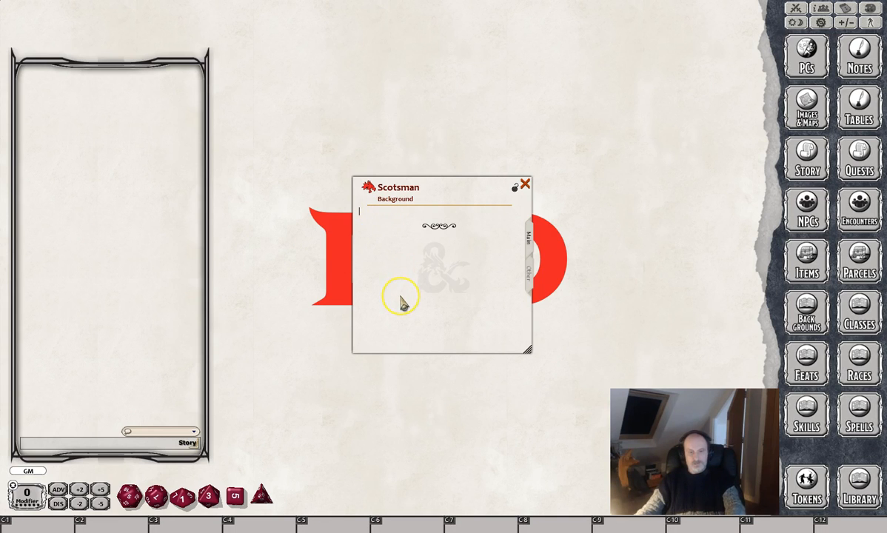
pyautogui.write('The Scotsman is a chappie that wanders about in Scotland wearing strange attire and blowing into a sheepskin bag to make weird unearthly noises')
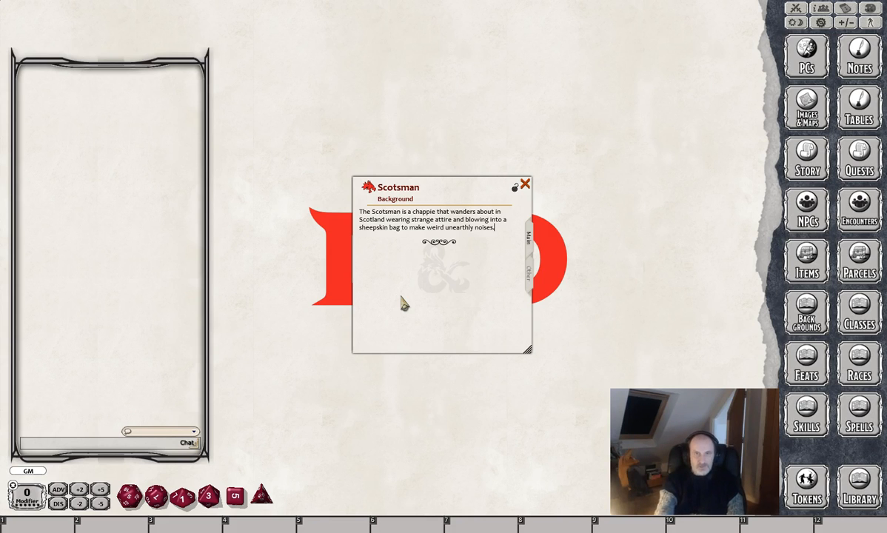
# Add a Proficiencies heading with lines Skill: Deception, Intimidation; Languages: Two of your choice; Equipment: Kilt, Sgian Dhu; Musical Instrument: bagpipes.
pyautogui.press('Return')
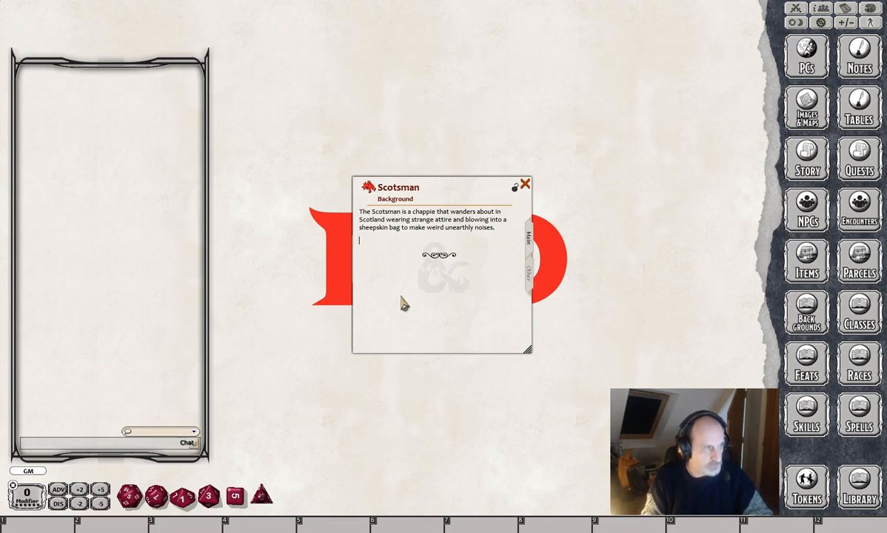
pyautogui.press('shift')
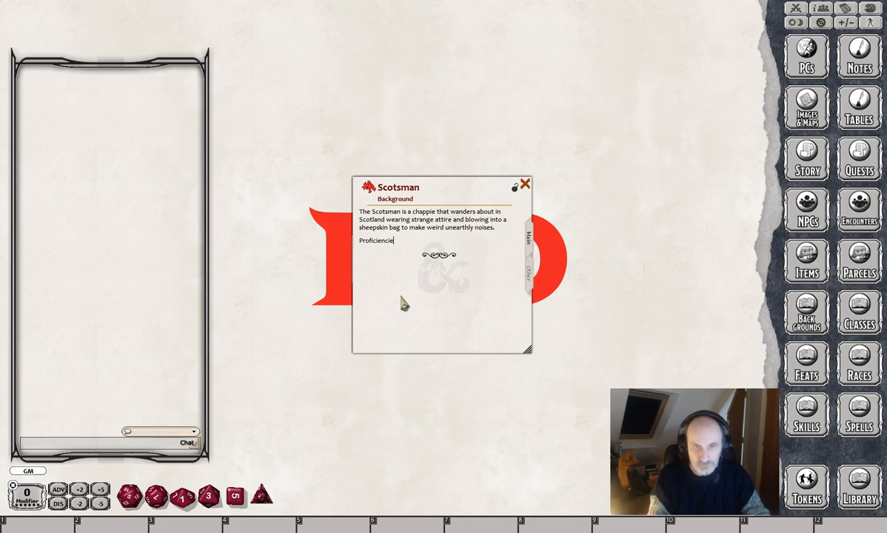
pyautogui.rightClick(380, 243)
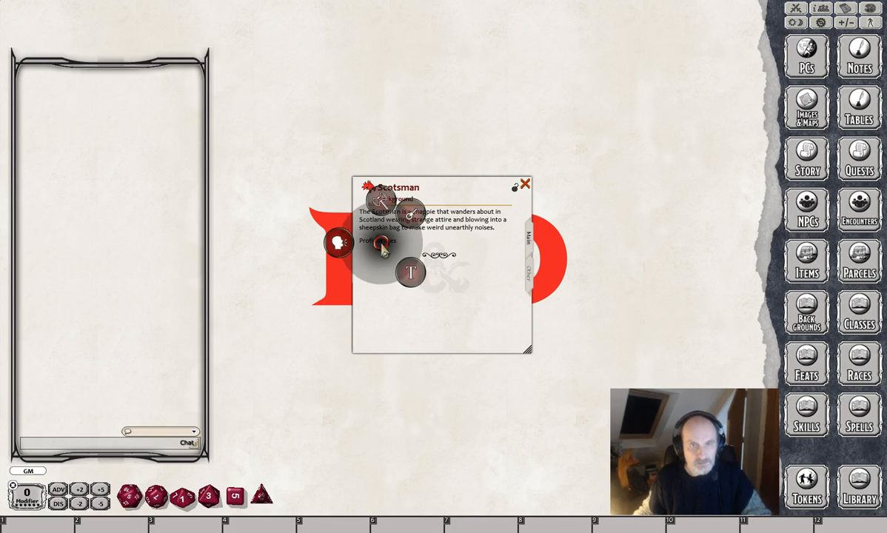
pyautogui.click(405, 274)
pyautogui.click(440, 302)
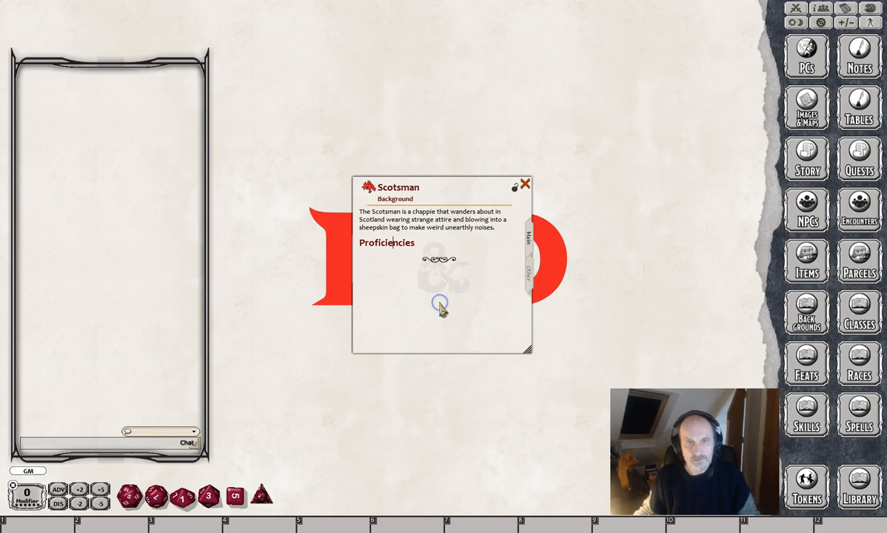
pyautogui.press('Return')
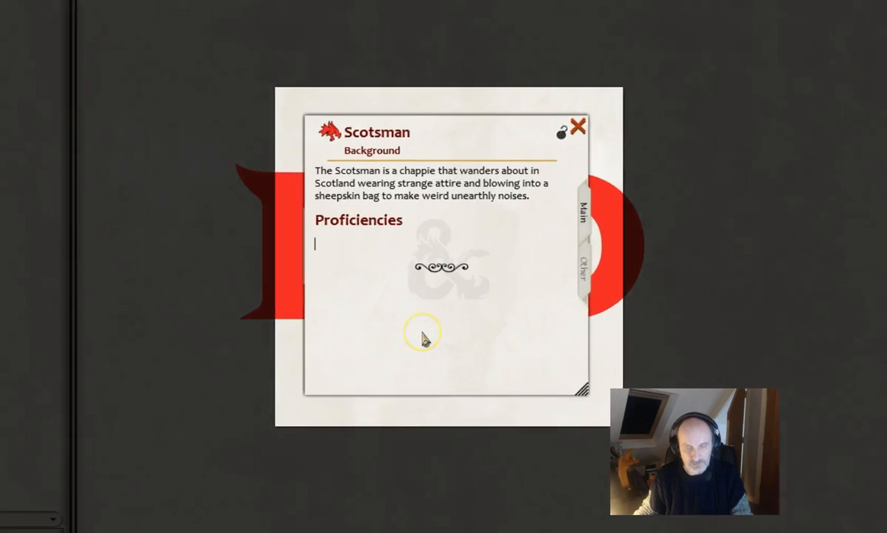
pyautogui.write('Skill: Deception, Intimidation Languages: Two of your choice Equipment: Kilt, Sgian Dhu Musical Instrument: bagpipes')
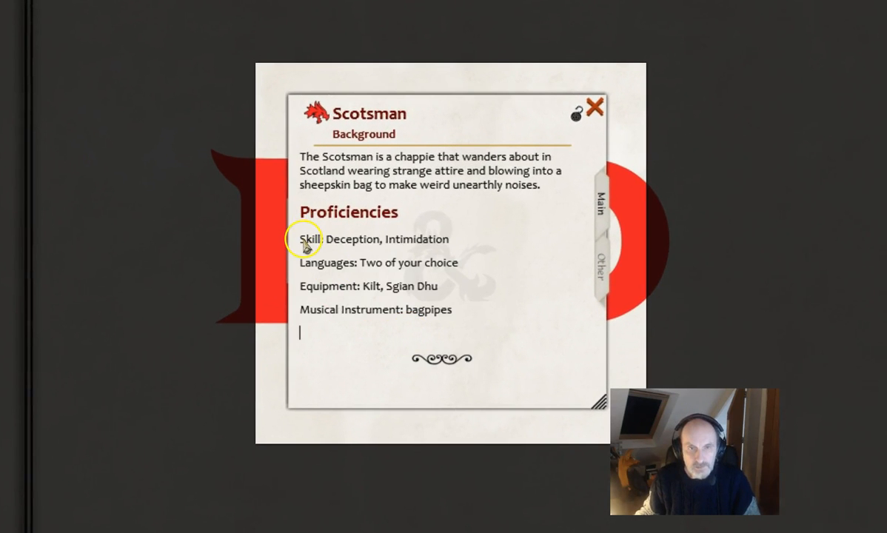
# Make the labels Skill, Languages, Equipment and Musical Instrument bold in the proficiency lines.
pyautogui.moveTo(301, 239); pyautogui.dragTo(324, 243)
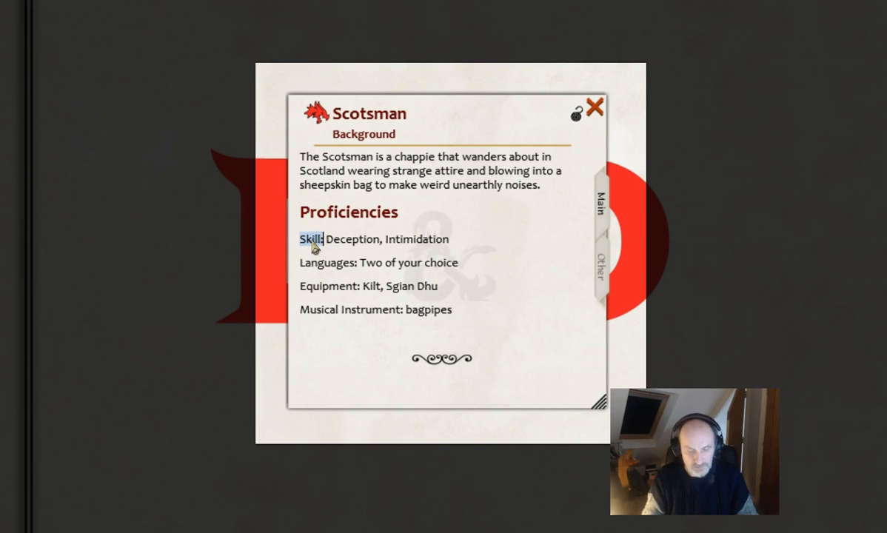
pyautogui.hotkey('ctrl', 'b')
pyautogui.moveTo(301, 263); pyautogui.dragTo(358, 264)
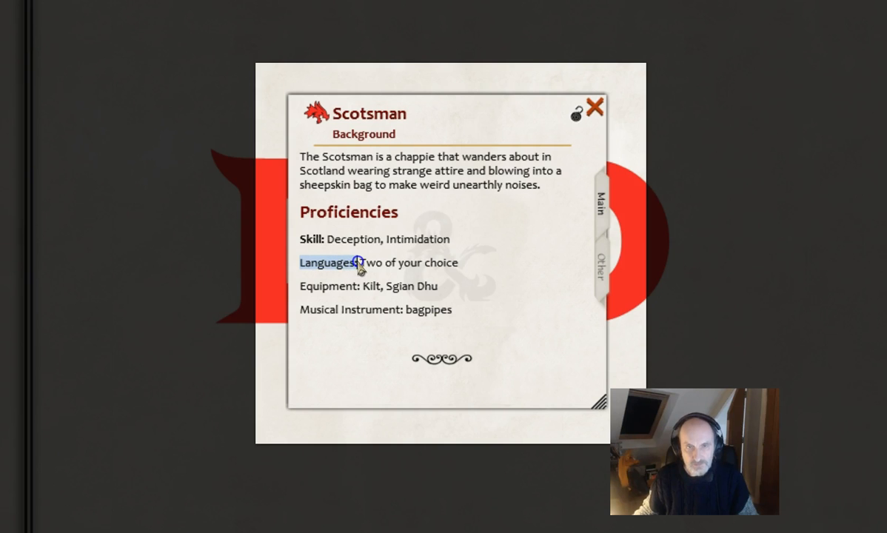
pyautogui.hotkey('ctrl', 'b')
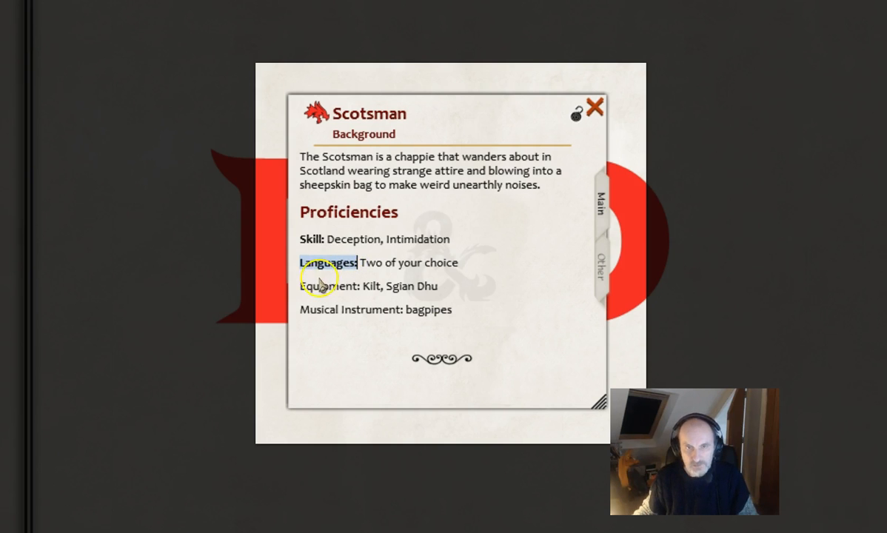
pyautogui.moveTo(299, 287); pyautogui.dragTo(359, 288)
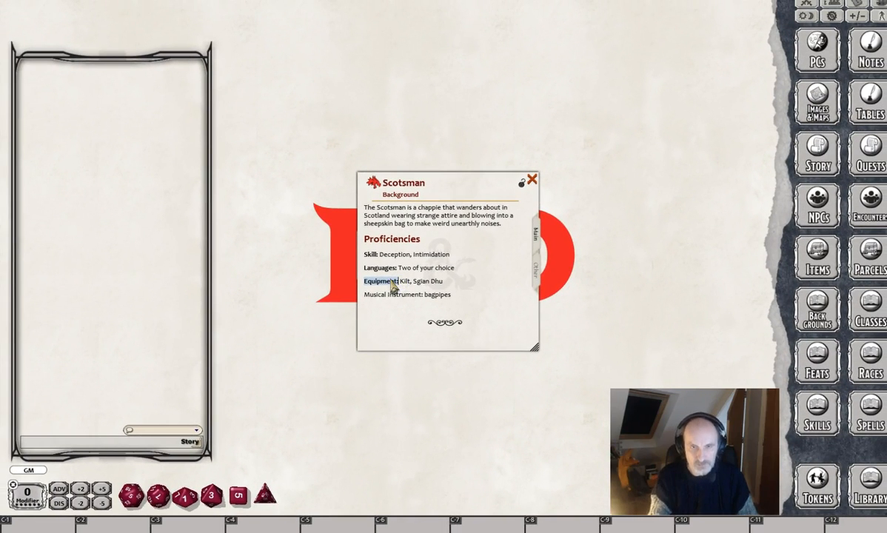
pyautogui.moveTo(364, 295); pyautogui.dragTo(424, 296)
pyautogui.hotkey('ctrl', 'b')
# Add the line Feature below the Musical Instrument entry and format it as a heading.
pyautogui.click(470, 293)
pyautogui.press('Return')
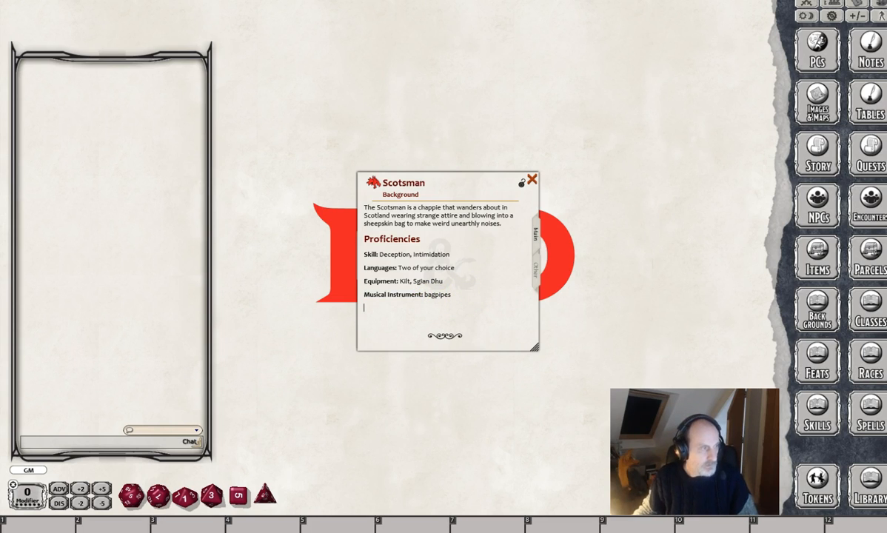
pyautogui.write('F')
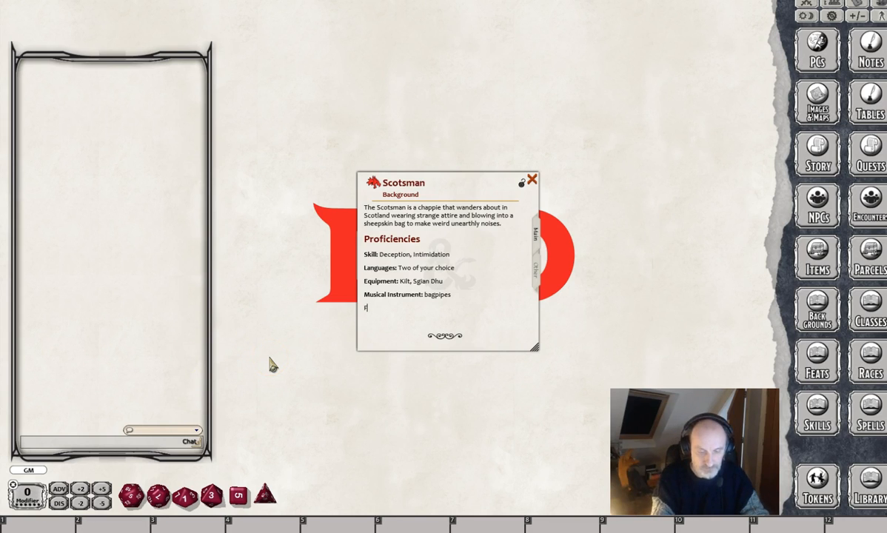
pyautogui.write('eature')
pyautogui.press('Return')
pyautogui.rightClick(383, 315)
pyautogui.click(409, 344)
pyautogui.click(443, 361)
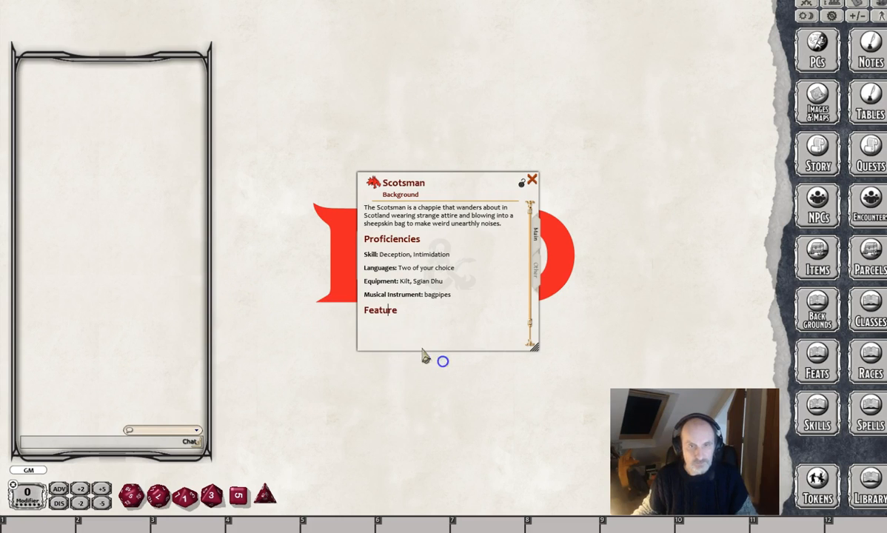
# Paste under Feature: "You fight better when under the influence of alcohol. Roll on the table to see what happens." and start a new line.
pyautogui.click(377, 329)
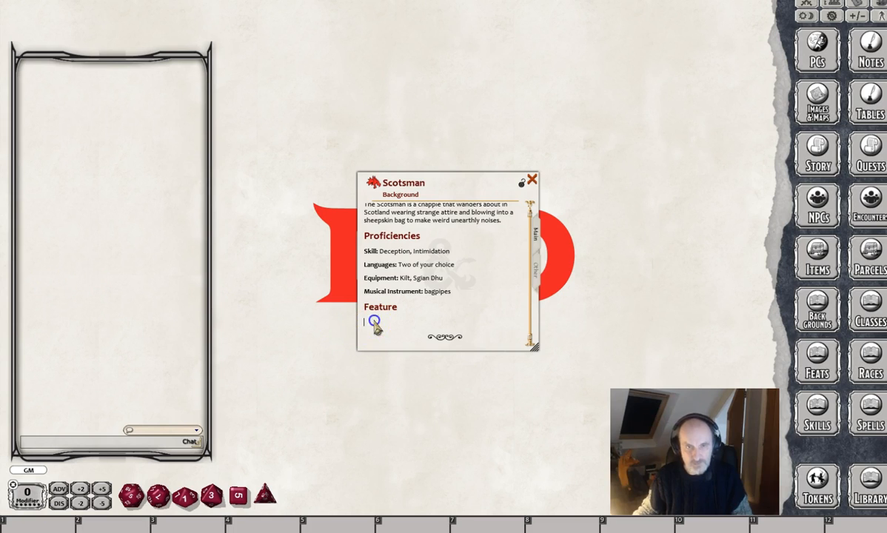
pyautogui.write('You fight better when under the influence of alcohol. Roll on the table to see what happens.')
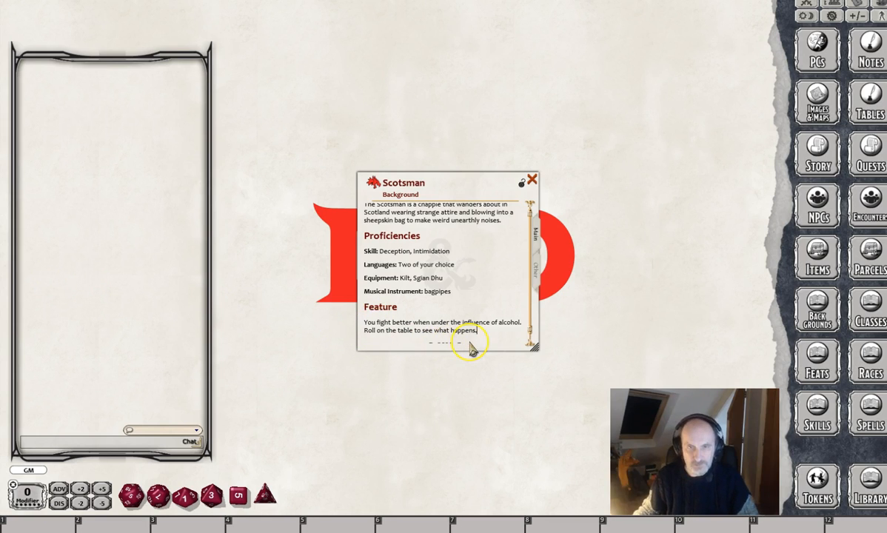
pyautogui.press('Return')
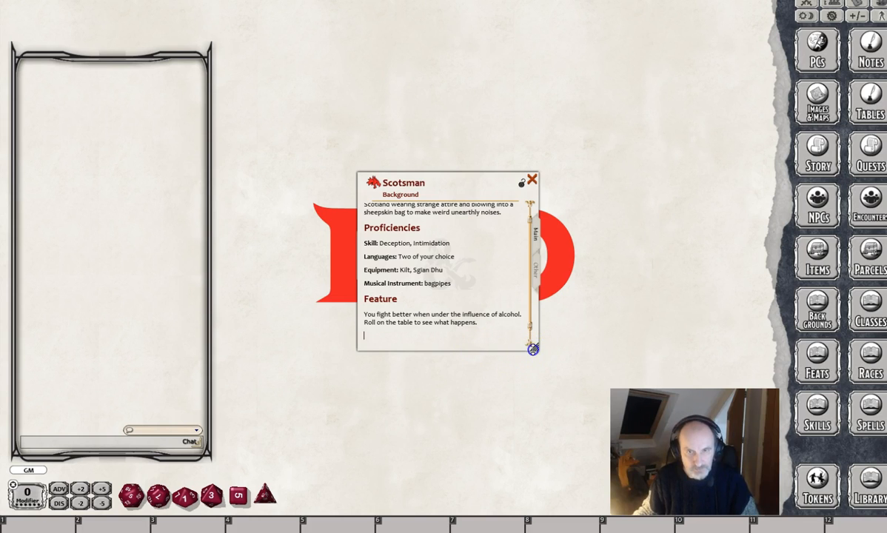
# Enlarge the Scotsman window and insert a link to the Drunk Scotsman table below the feature text.
pyautogui.moveTo(533, 349); pyautogui.dragTo(552, 401)
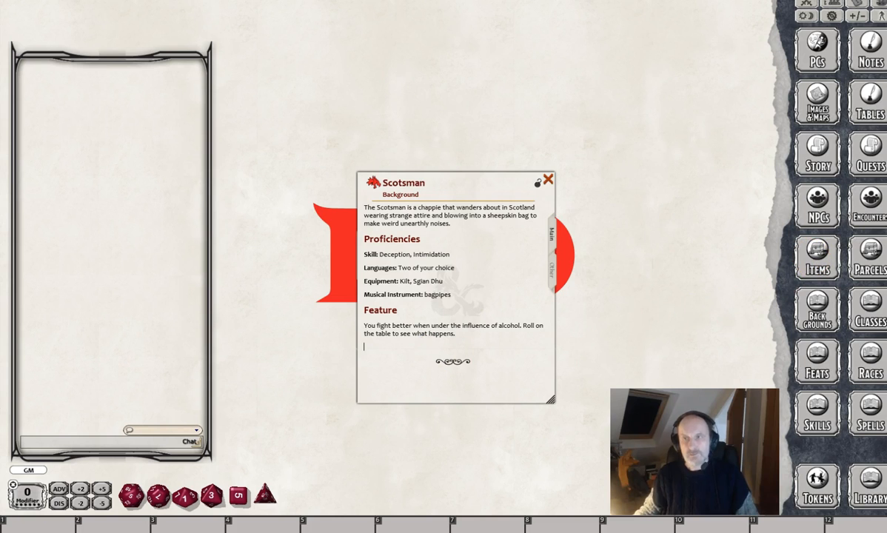
pyautogui.click(870, 107)
pyautogui.moveTo(604, 63); pyautogui.dragTo(363, 345)
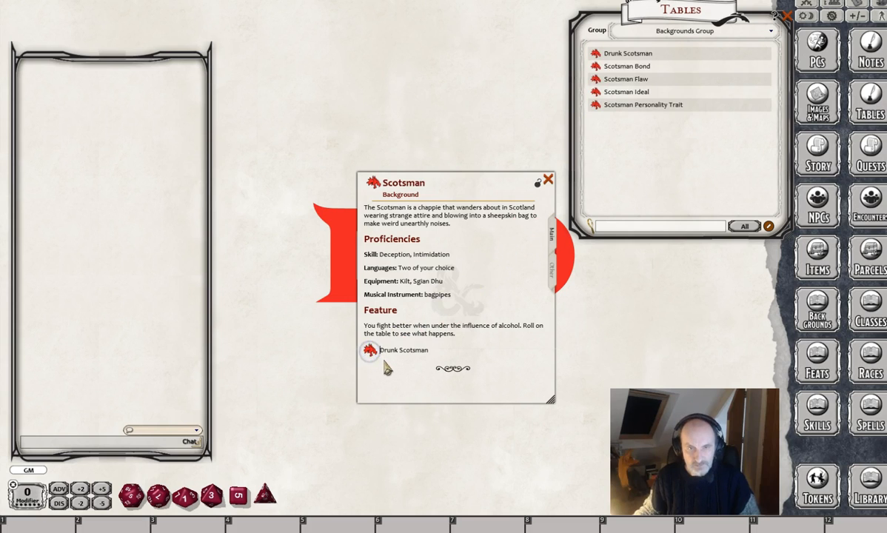
# Put a bold "Table:" label before the Drunk Scotsman link and test that the link opens the table.
pyautogui.write('Table')
pyautogui.write(':')
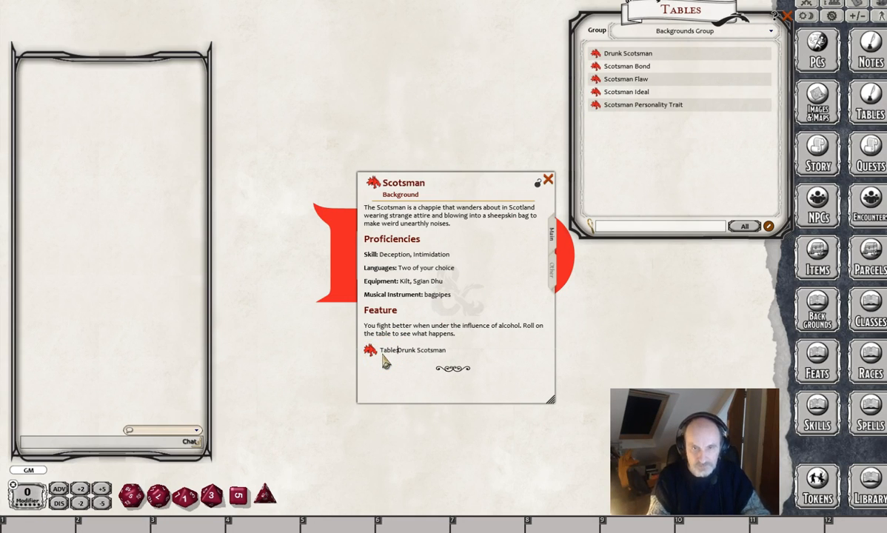
pyautogui.hotkey('shift', 'Left')
pyautogui.hotkey('shift', 'Left')
pyautogui.hotkey('shift', 'Left')
pyautogui.hotkey('shift', 'Left')
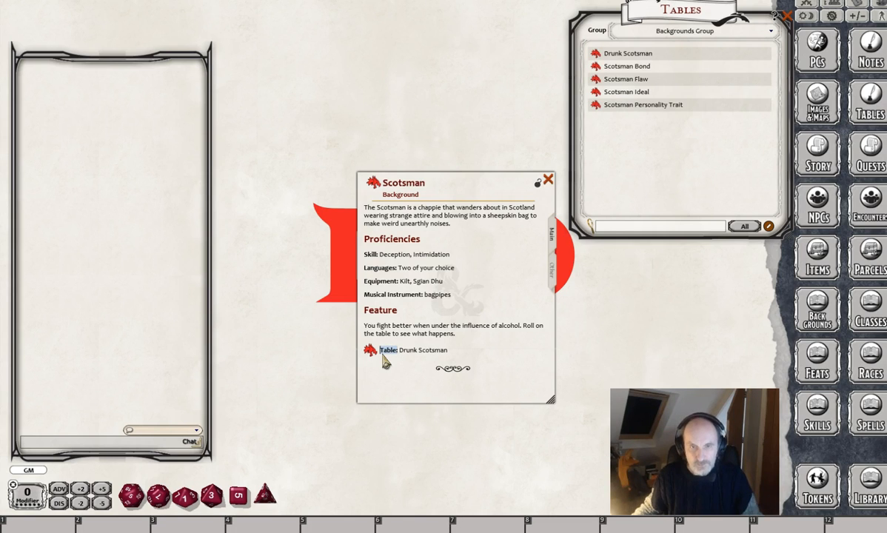
pyautogui.click(456, 347)
pyautogui.click(370, 351)
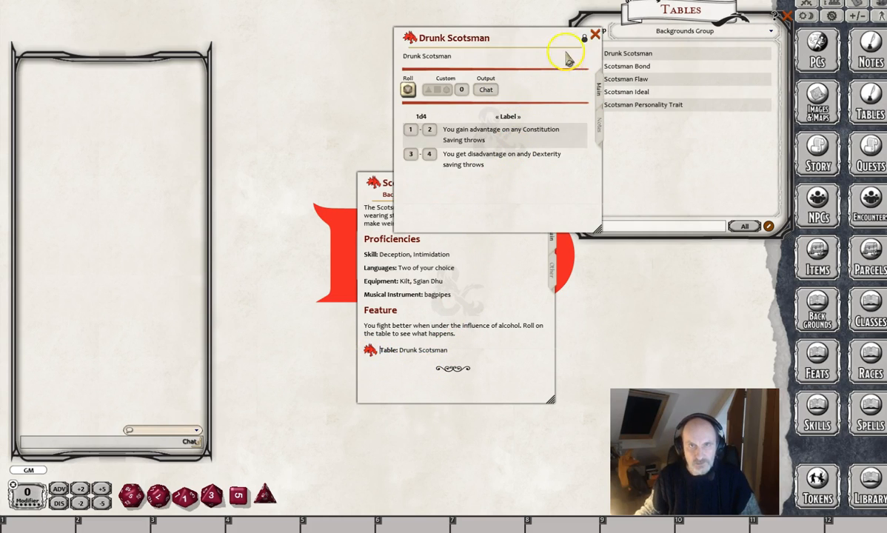
pyautogui.click(594, 34)
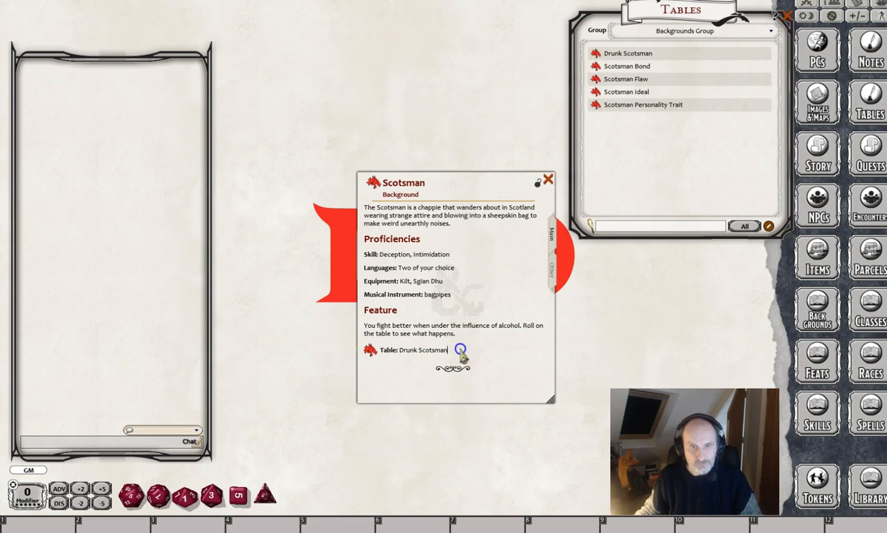
# Add an empty line below the Drunk Scotsman link and change it from a link to normal body text.
pyautogui.press('Return')
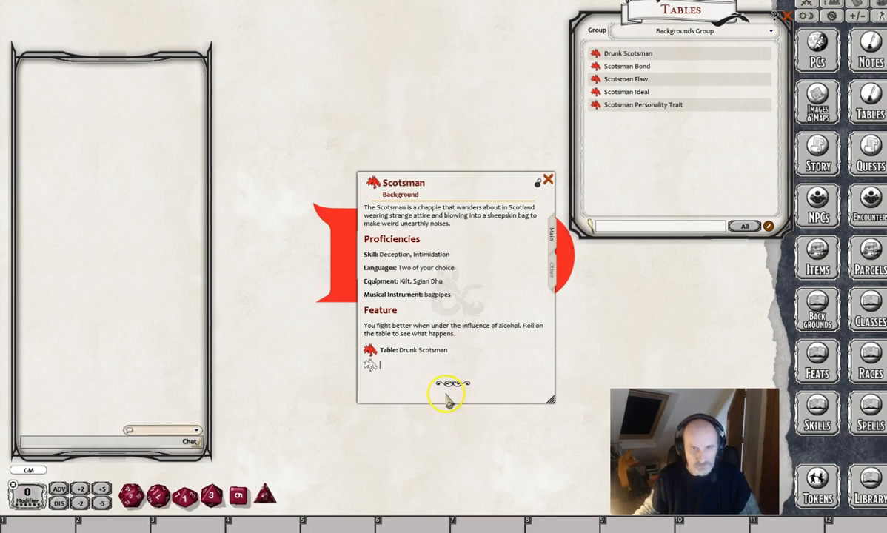
pyautogui.rightClick(369, 363)
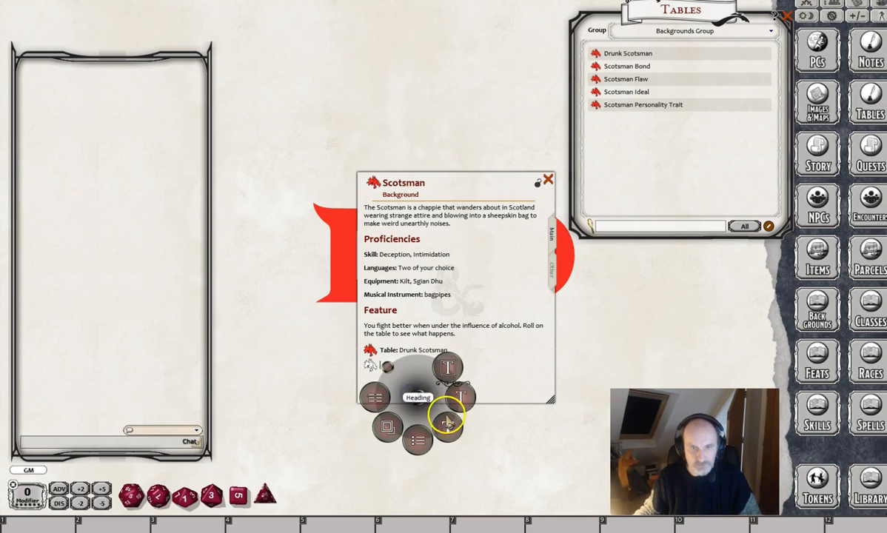
pyautogui.click(445, 412)
pyautogui.click(373, 363)
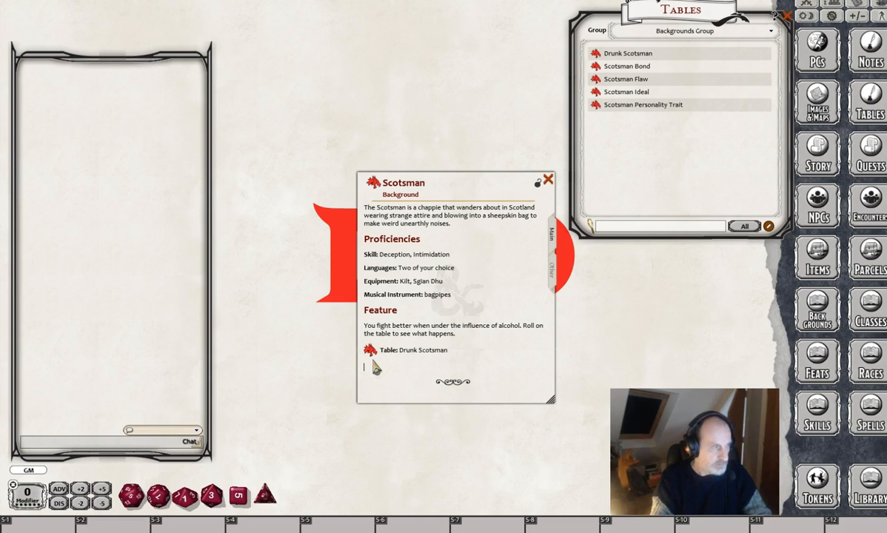
# Add the line Suggested Characteristic below the Drunk Scotsman link and format it as a heading.
pyautogui.write('Su')
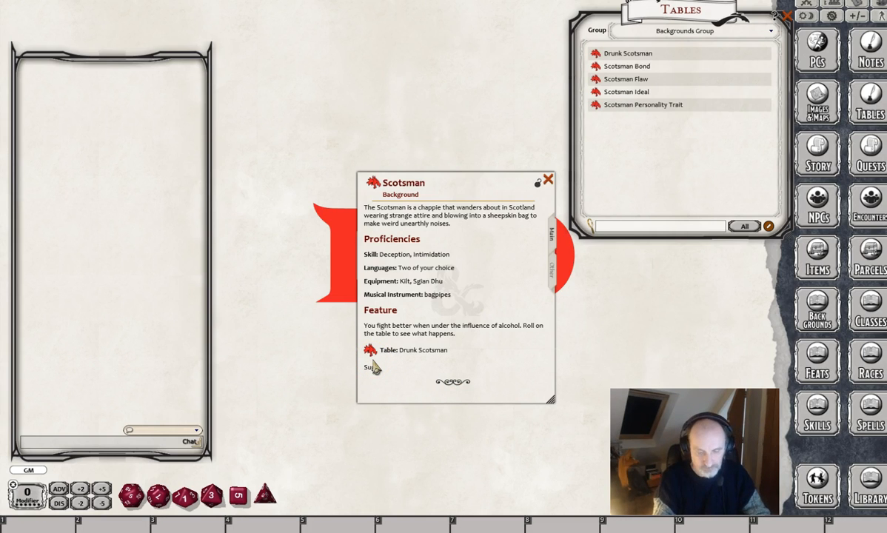
pyautogui.write('ggested Characterist')
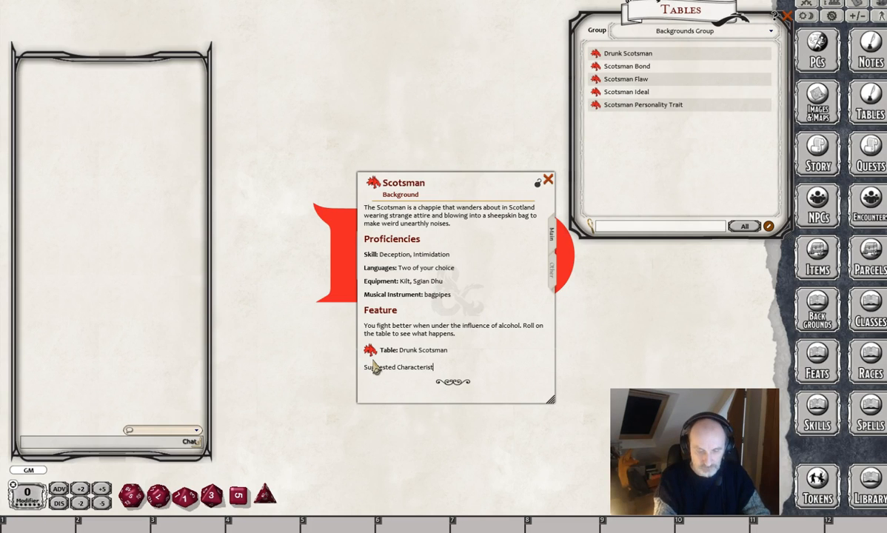
pyautogui.write('ic')
pyautogui.press('Return')
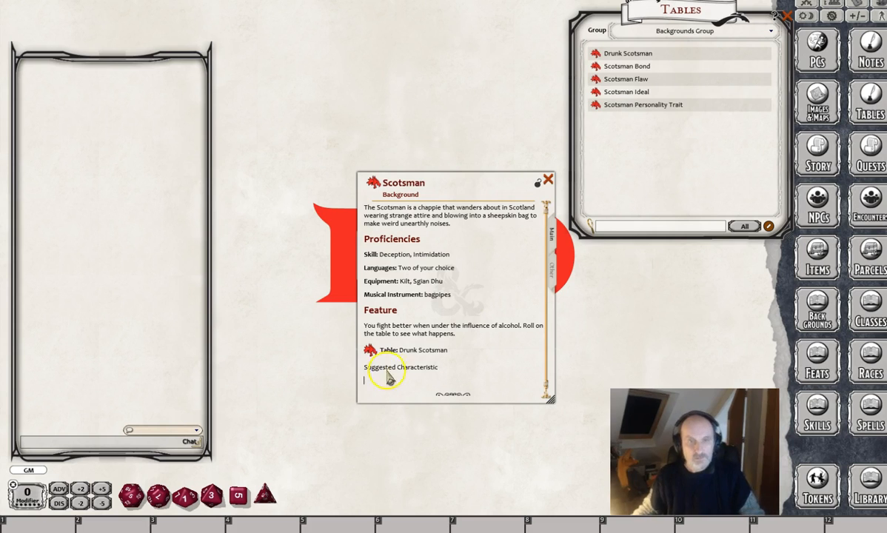
pyautogui.rightClick(415, 376)
pyautogui.click(439, 396)
pyautogui.click(475, 423)
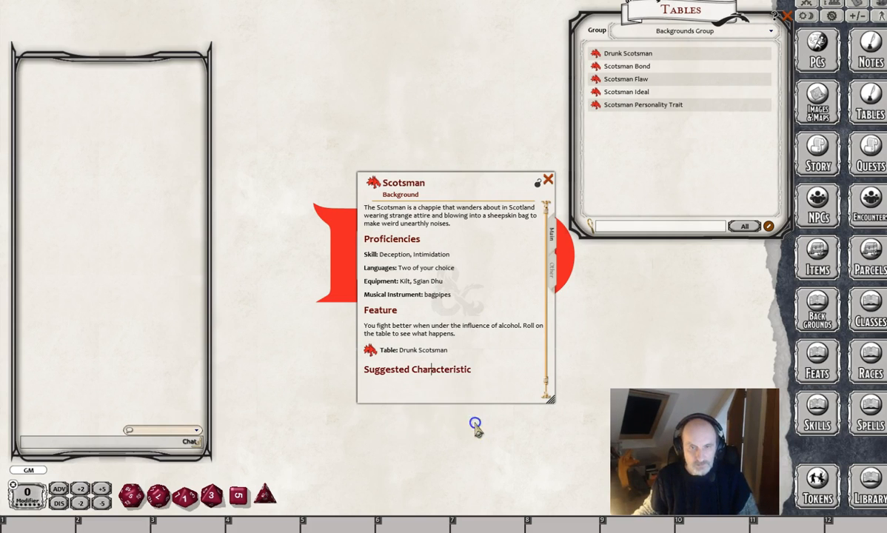
# Write "The Scotsman is shaped by his culture" under the Suggested Characteristic heading and start a new line.
pyautogui.click(495, 382)
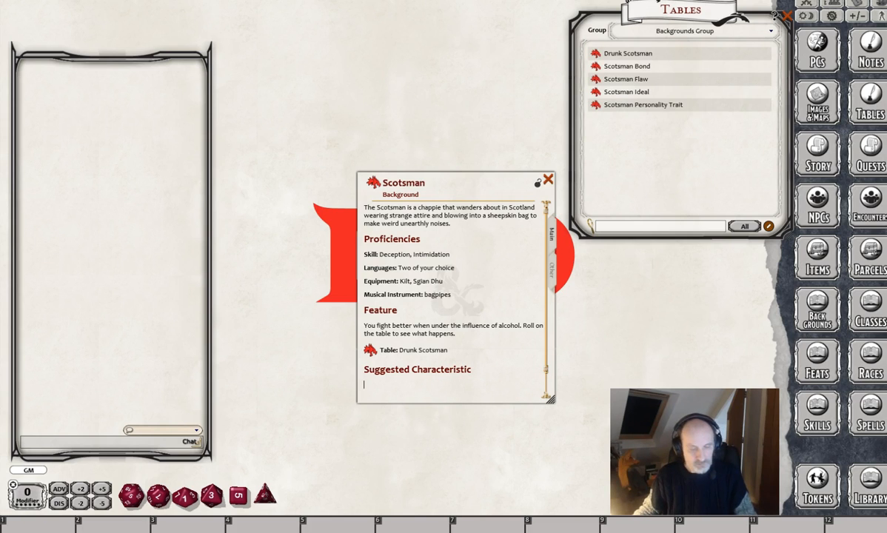
pyautogui.write('The Scotsman is shaped by his culture')
pyautogui.press('Return')
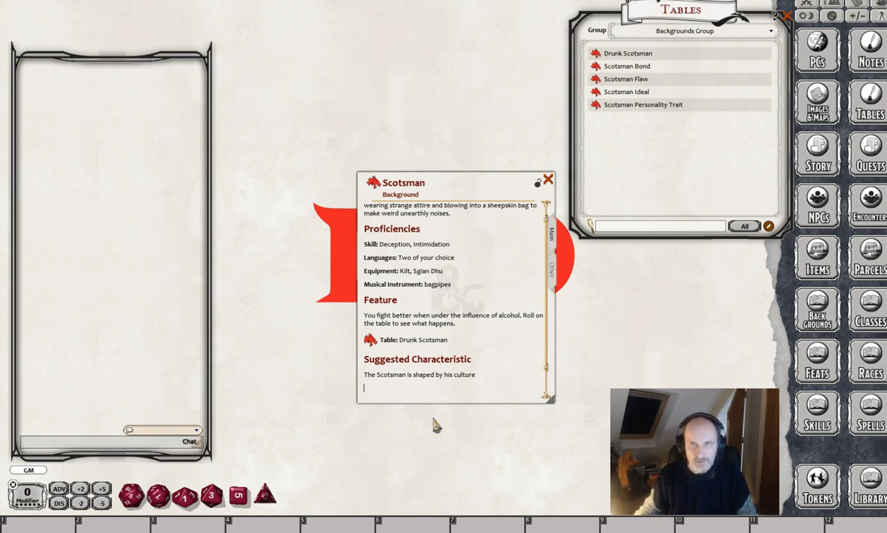
# Insert links to the Scotsman Bond, Flaw, Ideal and Personality Trait tables under the culture sentence and test the Bond link.
pyautogui.moveTo(596, 67); pyautogui.dragTo(386, 387)
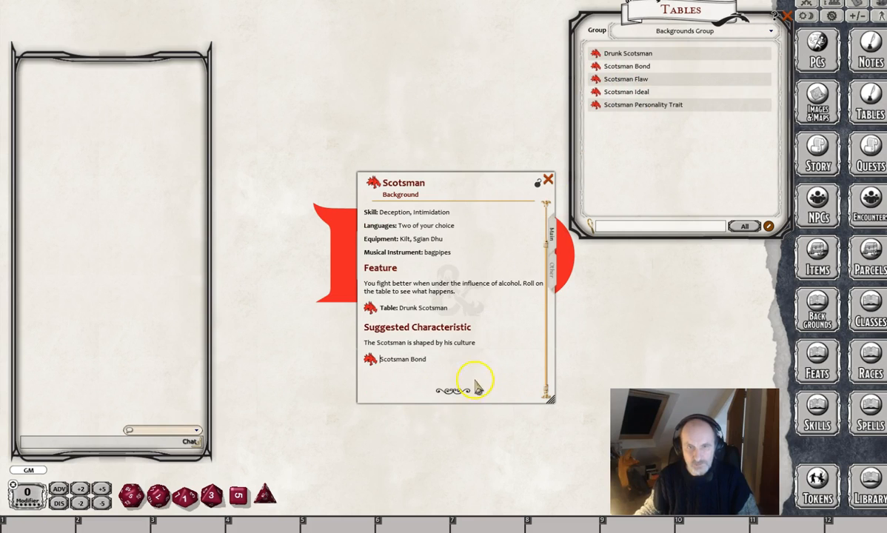
pyautogui.moveTo(595, 80); pyautogui.dragTo(368, 371)
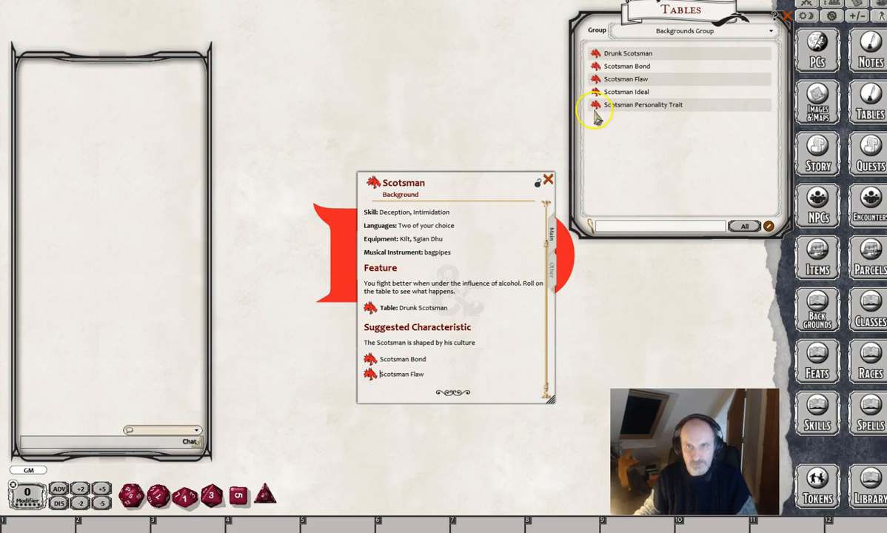
pyautogui.moveTo(596, 95); pyautogui.dragTo(368, 388)
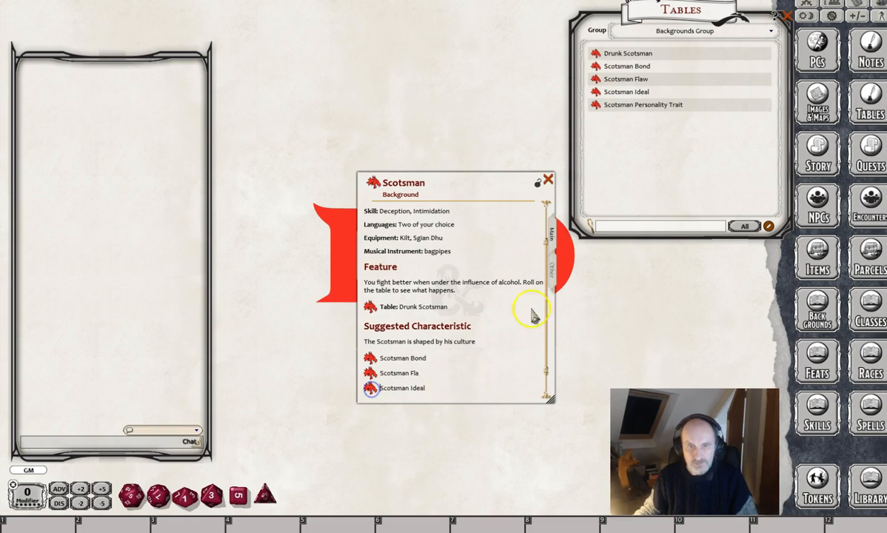
pyautogui.scroll(-1, 466, 326)
pyautogui.moveTo(594, 105); pyautogui.dragTo(367, 379)
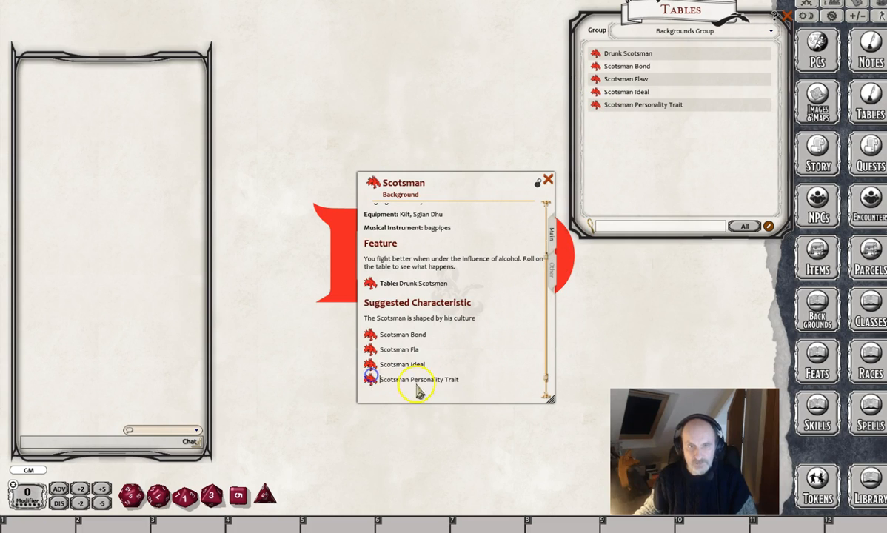
pyautogui.click(370, 337)
pyautogui.click(544, 165)
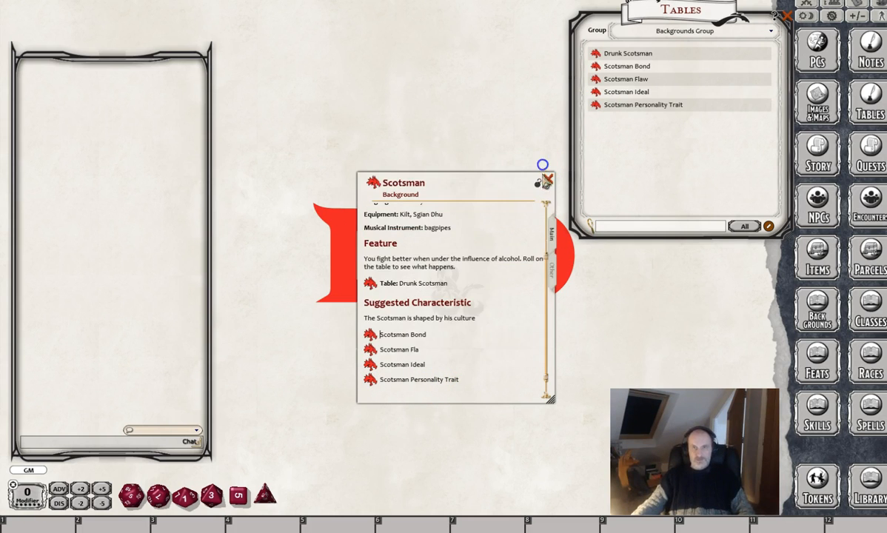
# Move the Scotsman window up and enlarge it so the whole background text fits.
pyautogui.scroll(3, 532, 331)
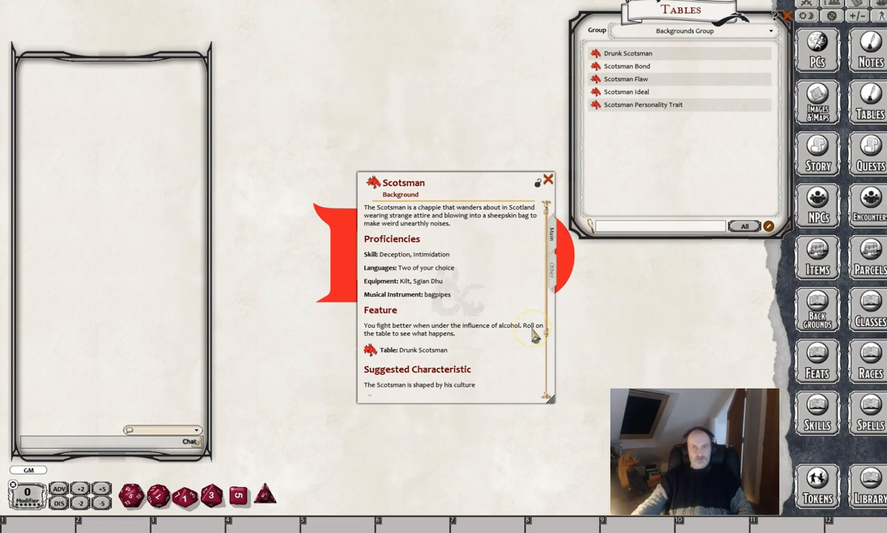
pyautogui.moveTo(485, 179); pyautogui.dragTo(400, 45)
pyautogui.moveTo(464, 268); pyautogui.dragTo(539, 424)
# Add a line after the opening description and insert a link to the Scotsman_1 image there.
pyautogui.click(468, 88)
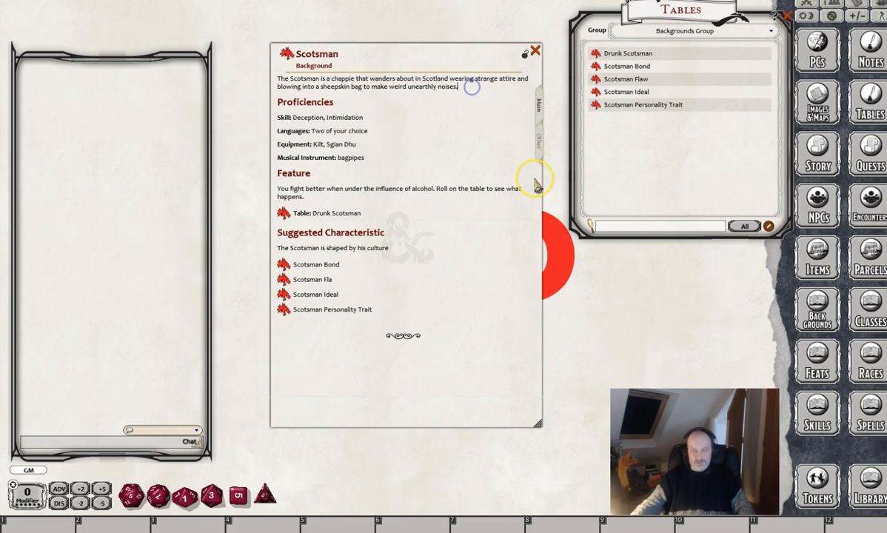
pyautogui.press('Return')
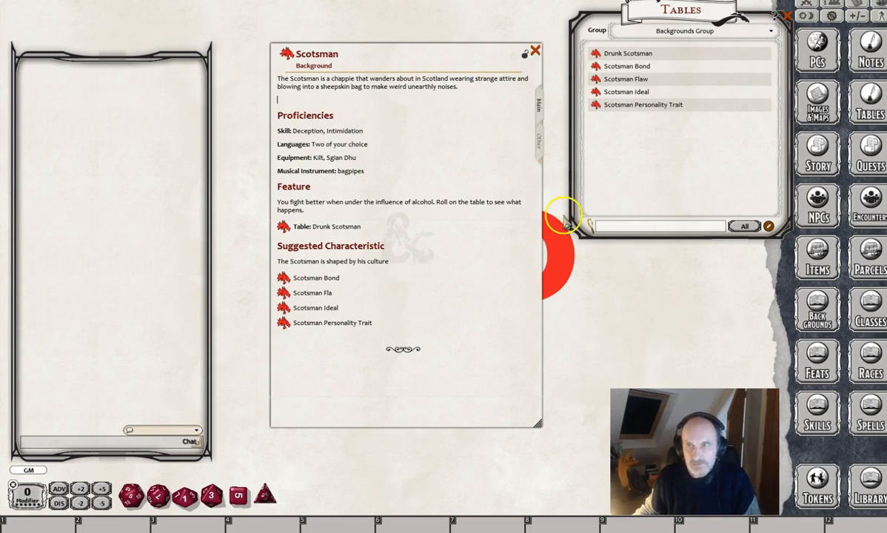
pyautogui.click(815, 116)
pyautogui.moveTo(625, 133); pyautogui.dragTo(293, 105)
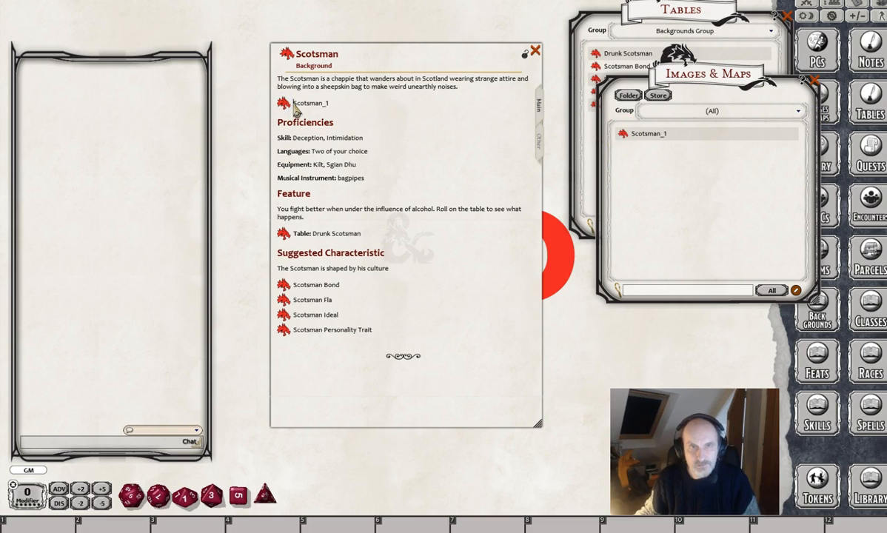
# Put a bold "Image:" label before the Scotsman_1 link and test that the link opens the picture.
pyautogui.write('Image')
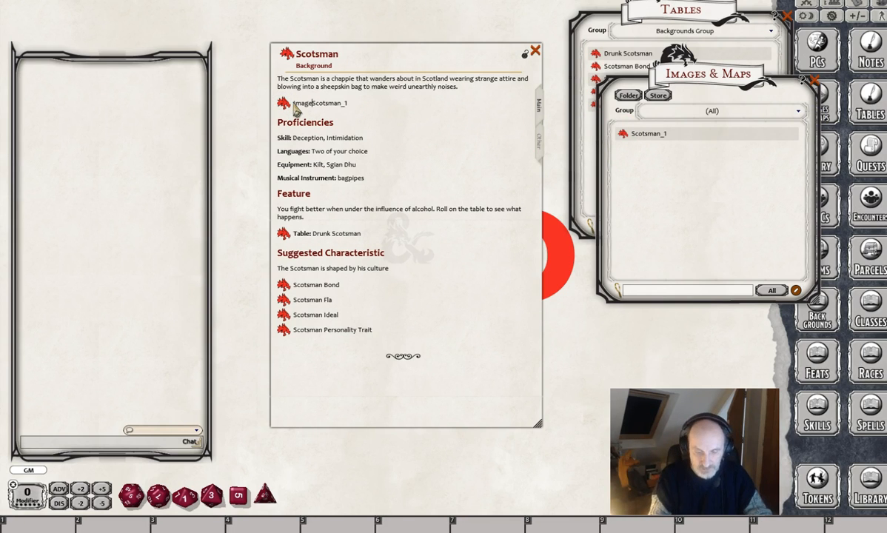
pyautogui.write(':')
pyautogui.hotkey('shift', 'Left')
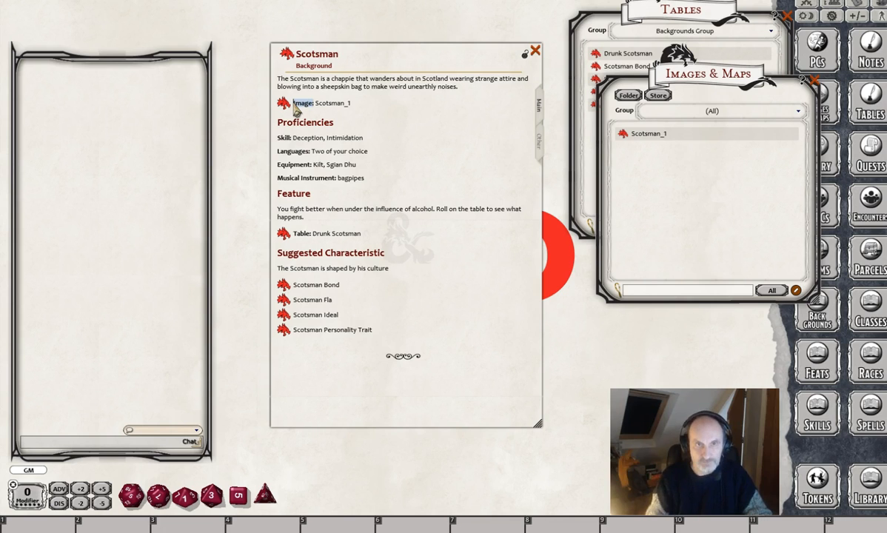
pyautogui.click(370, 117)
pyautogui.click(283, 104)
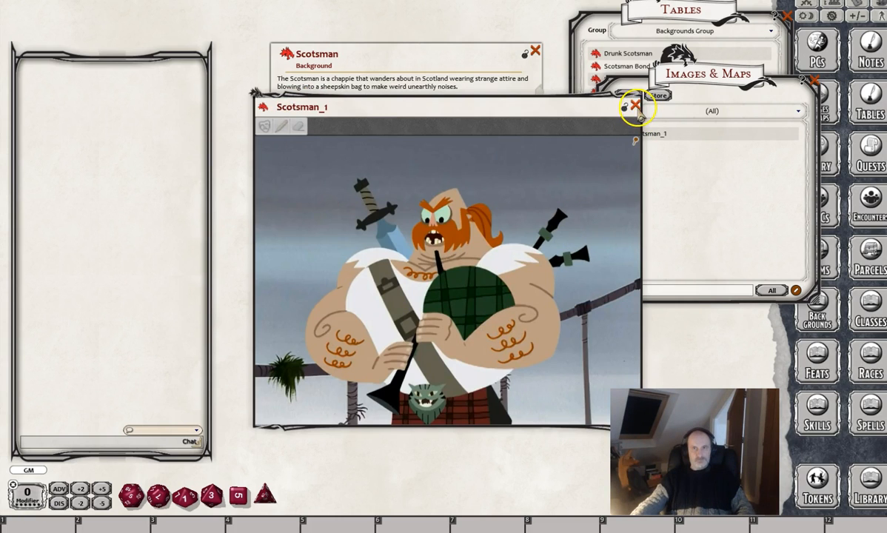
pyautogui.click(635, 106)
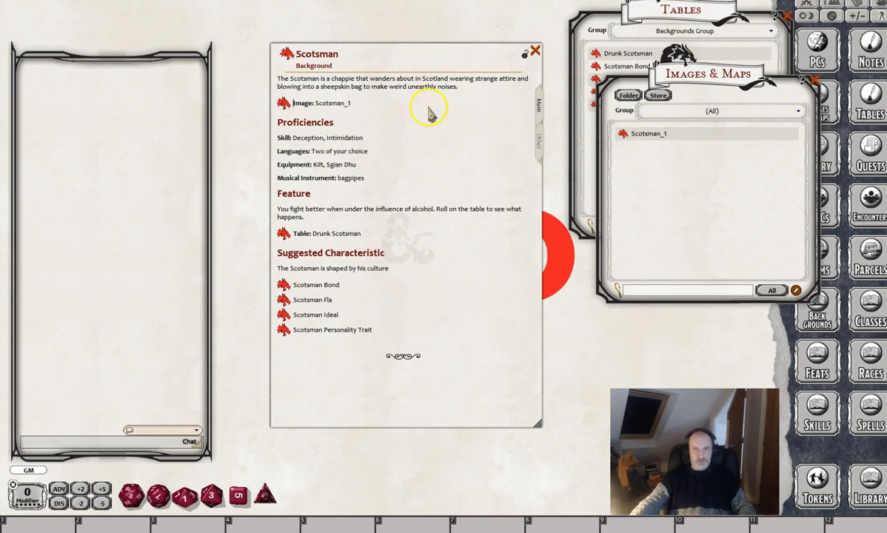
# Show the Other page of the Scotsman background and close the Images & Maps and Tables lists.
pyautogui.click(540, 142)
pyautogui.click(814, 85)
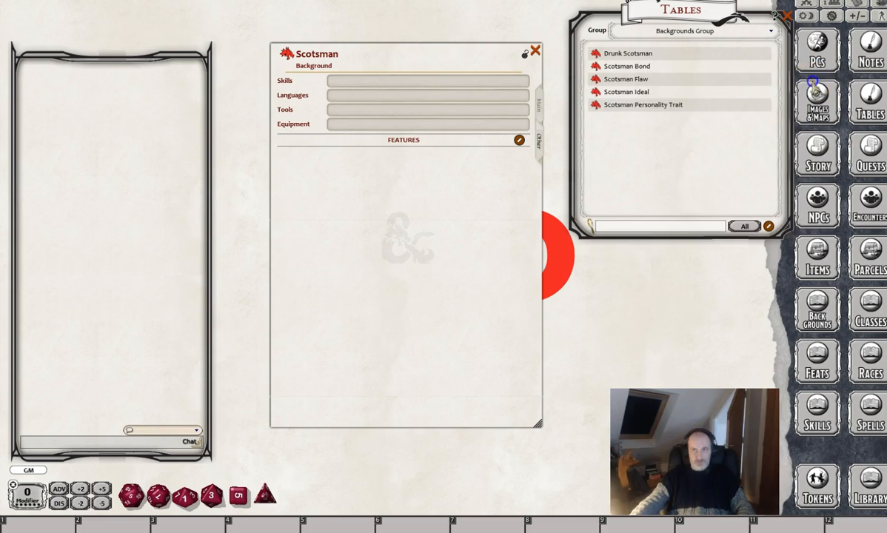
pyautogui.click(786, 15)
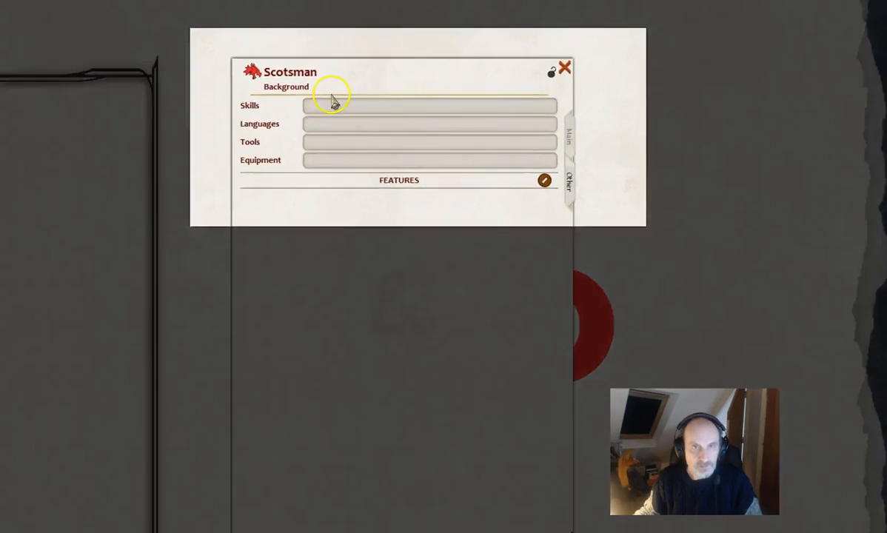
# Set the background's Skills to "Deception, Intimidation".
pyautogui.click(351, 79)
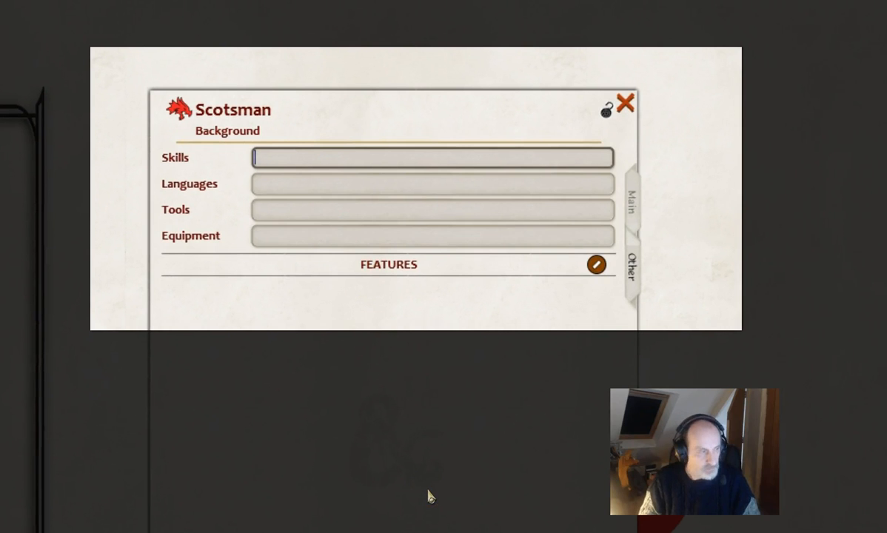
pyautogui.write('Deception')
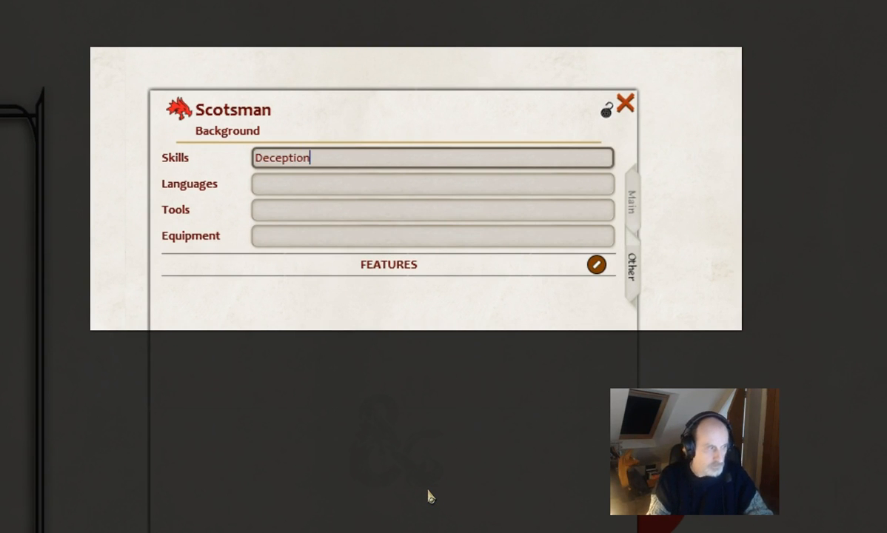
pyautogui.write(', Intimidation')
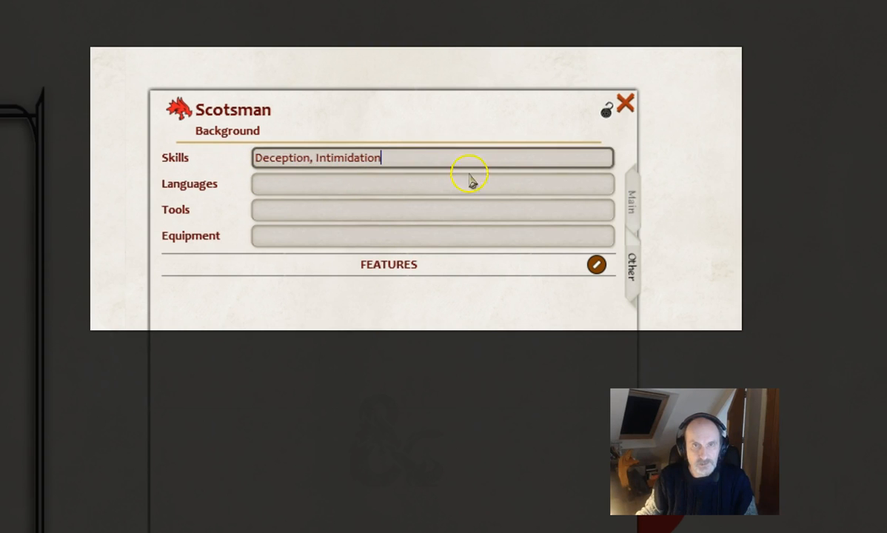
# Set the background's Languages to "Two of your choice" and its Tools to "Bagpipes".
pyautogui.click(390, 188)
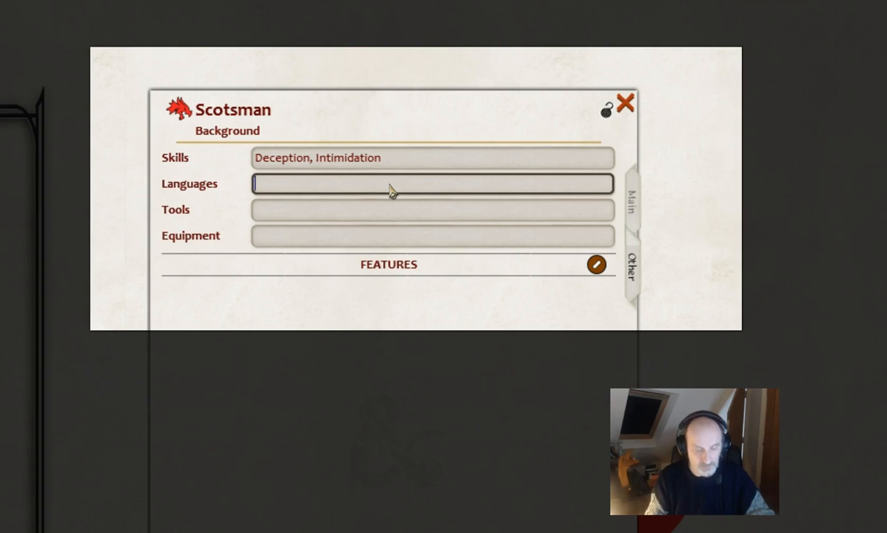
pyautogui.write('Two of your choice')
pyautogui.press('Tab')
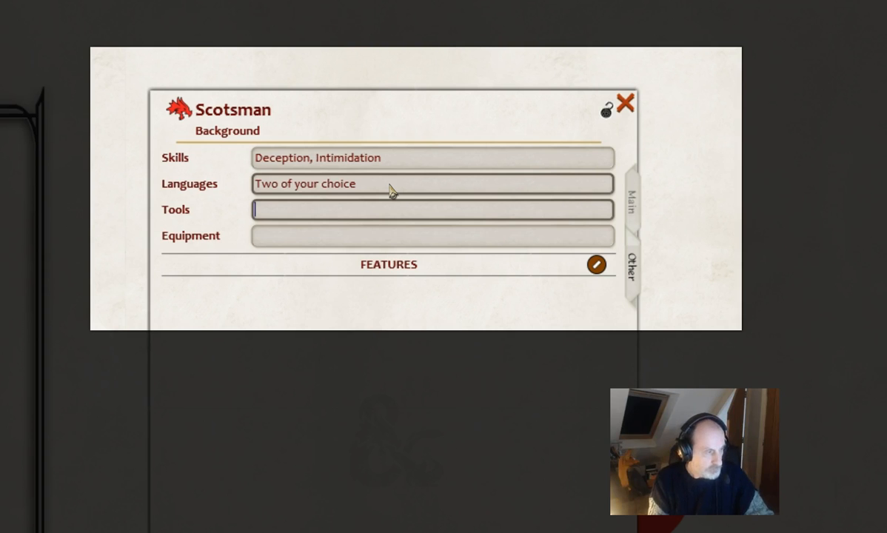
pyautogui.write('Bag')
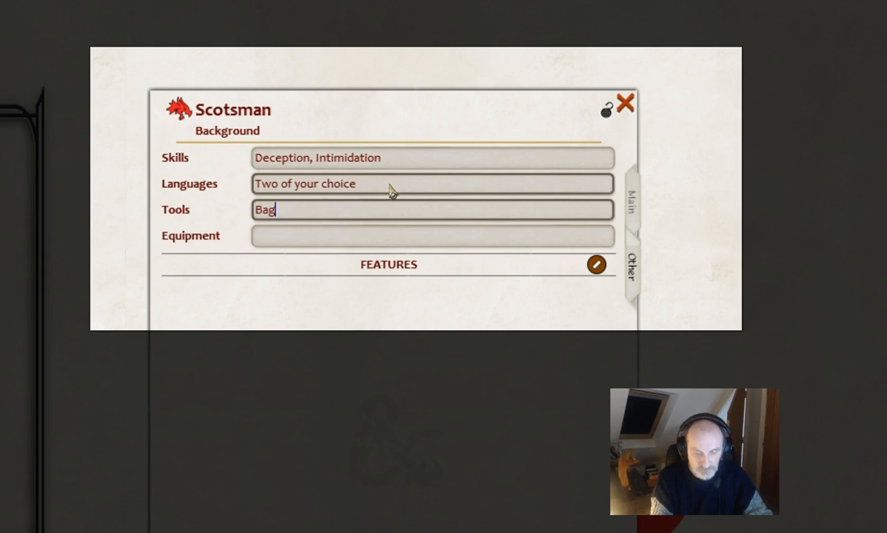
pyautogui.write('pipes')
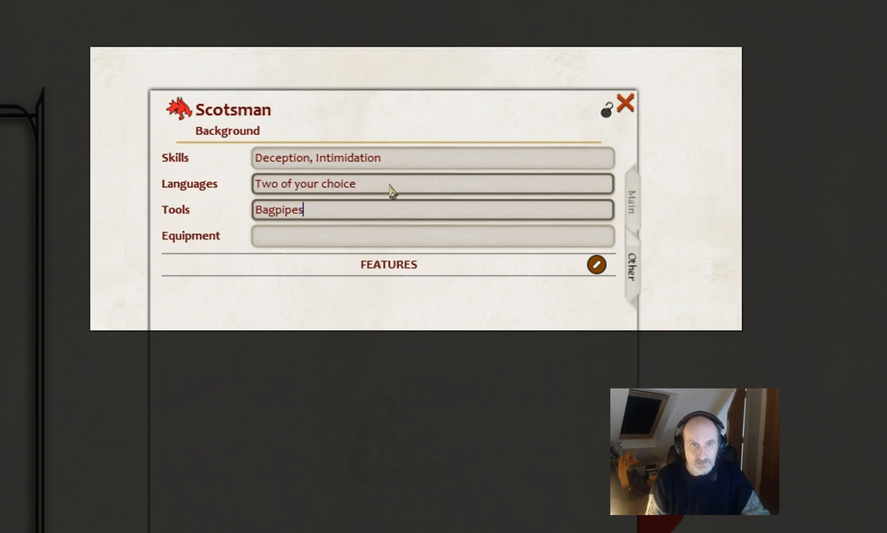
# Set the background's Equipment to "Kilt, Sgian Dhu".
pyautogui.press('Tab')
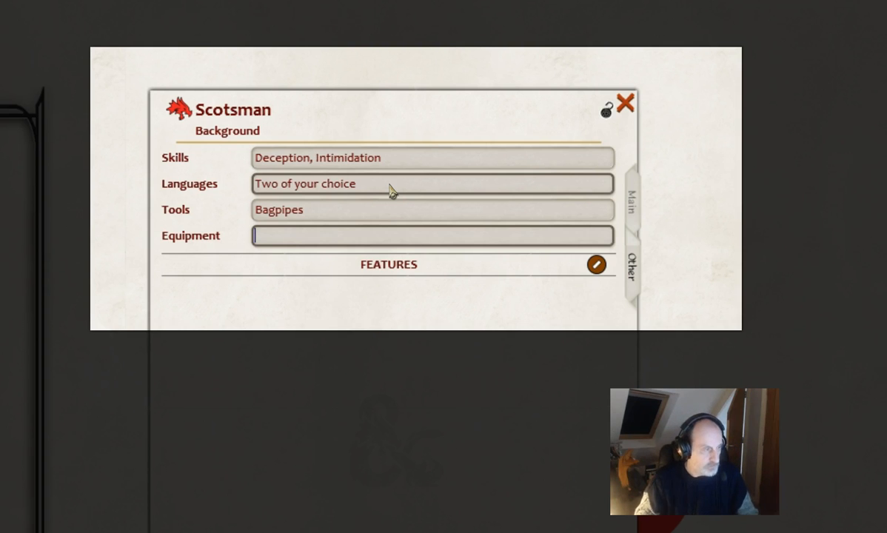
pyautogui.write('Kilt')
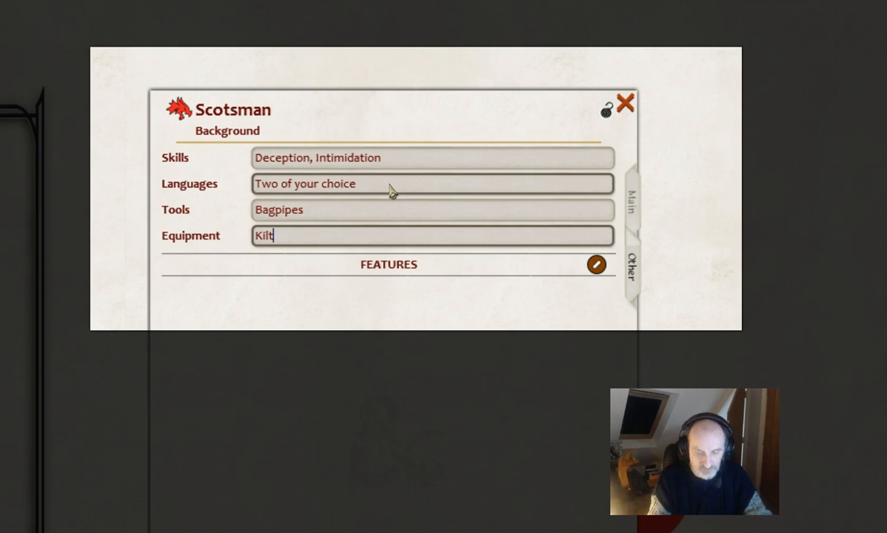
pyautogui.write(', Sgi')
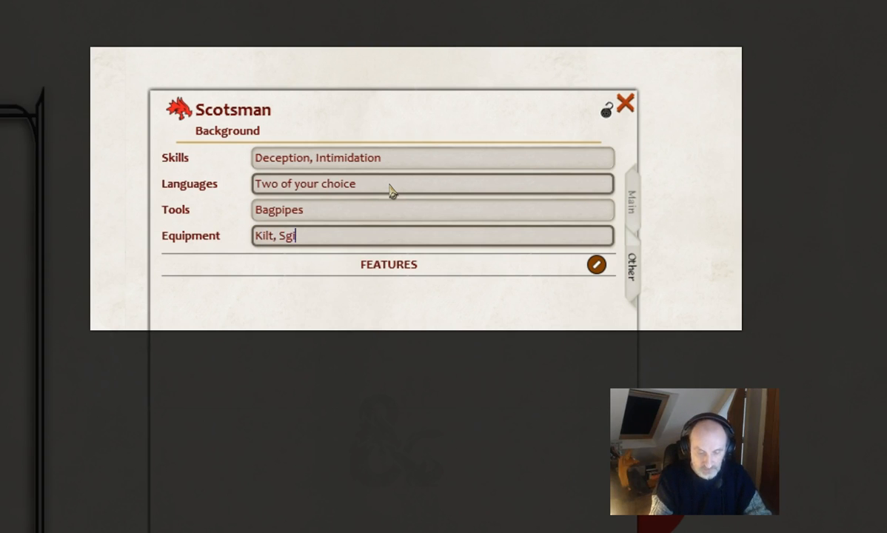
pyautogui.write('an Dhu')
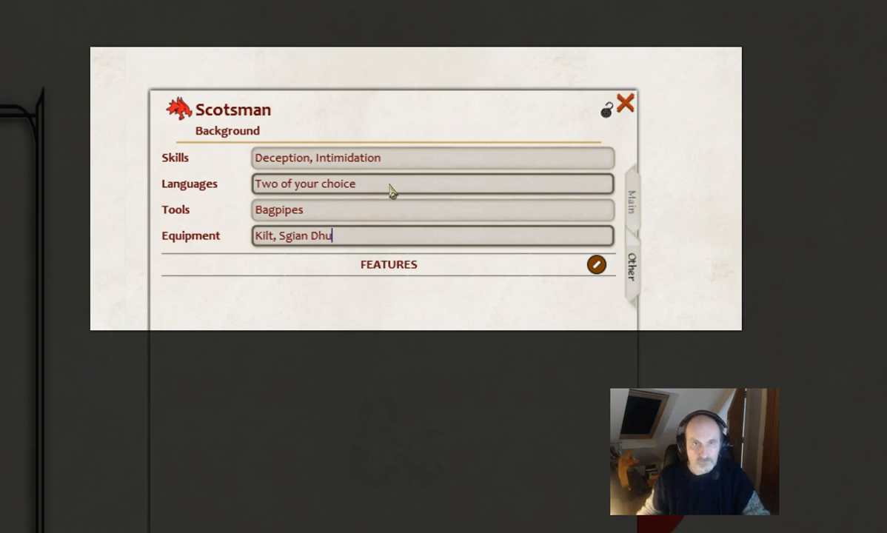
pyautogui.click(427, 234)
pyautogui.click(443, 310)
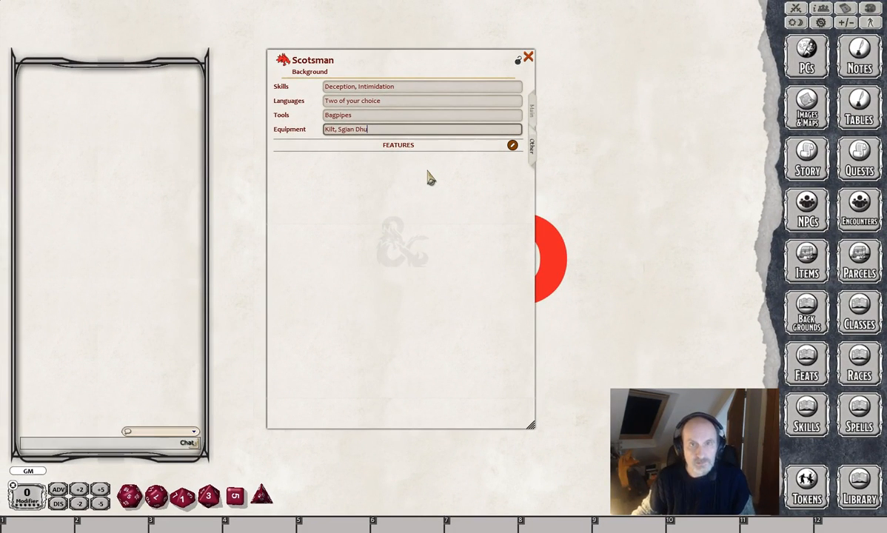
pyautogui.click(420, 173)
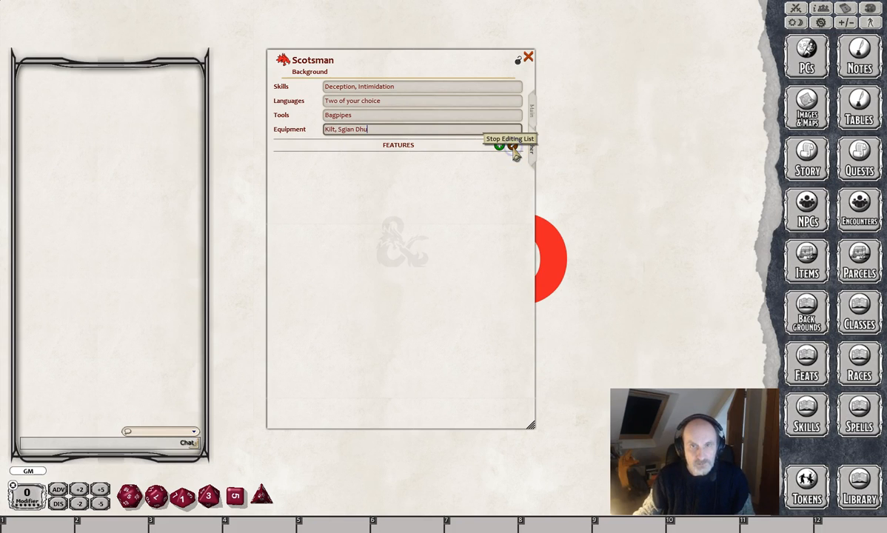
# Add a feature named "Drunkeness" to the Scotsman background and open its record beside the background window.
pyautogui.click(513, 146)
pyautogui.click(498, 146)
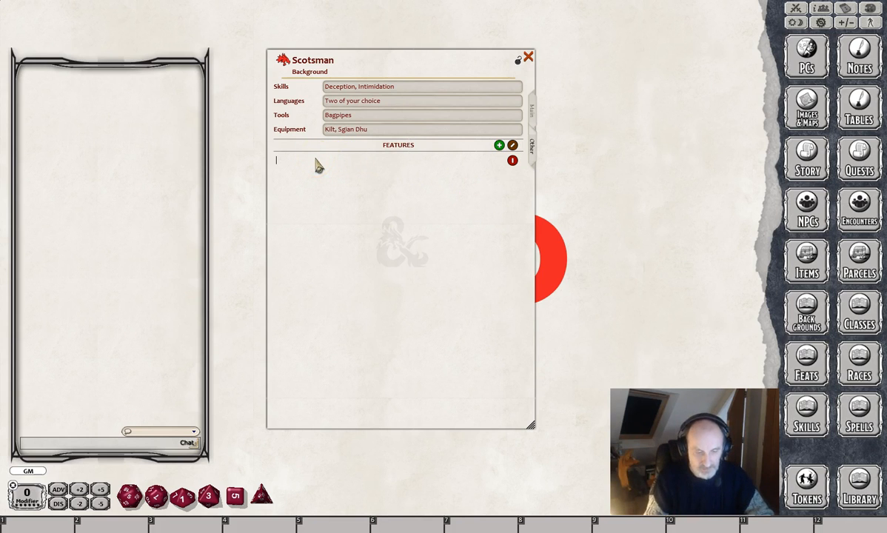
pyautogui.write('Drunkeness')
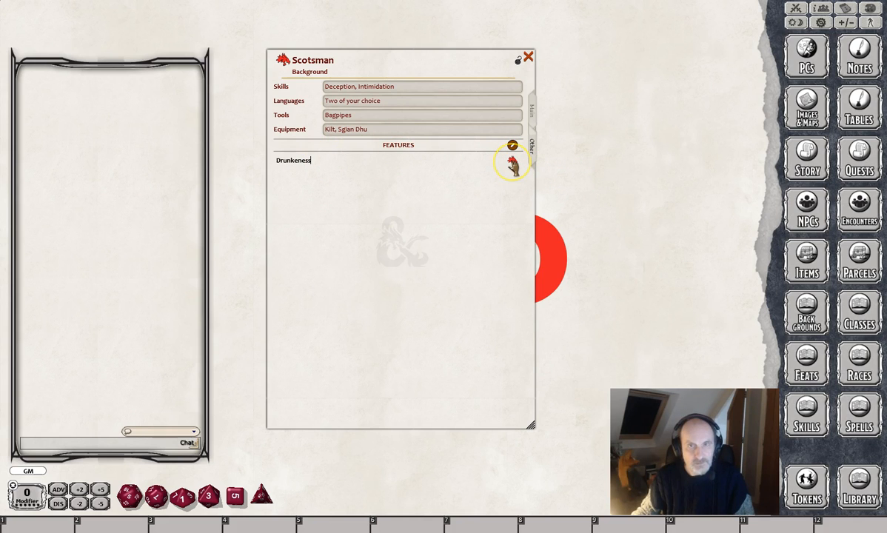
pyautogui.click(512, 166)
pyautogui.moveTo(481, 179); pyautogui.dragTo(713, 54)
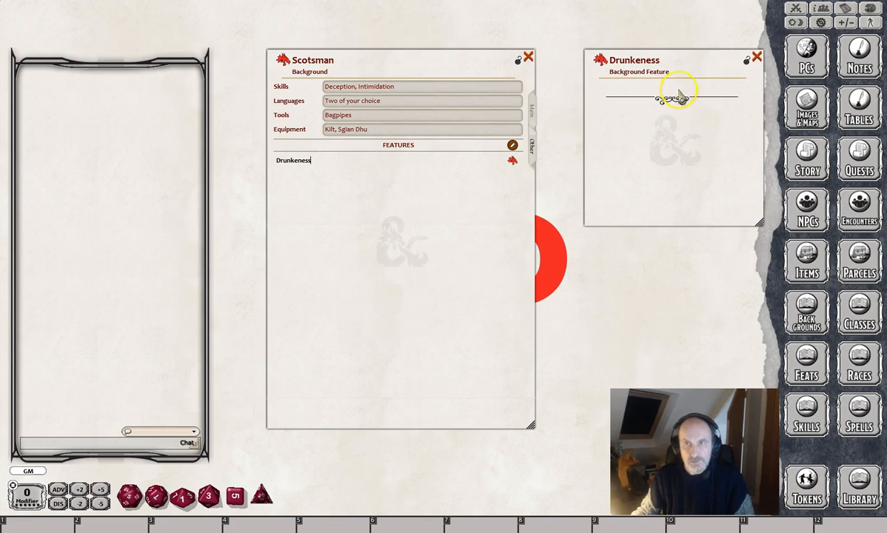
# Copy the alcohol sentence under Feature on the background's Main page into the Drunkeness feature's description.
pyautogui.click(533, 115)
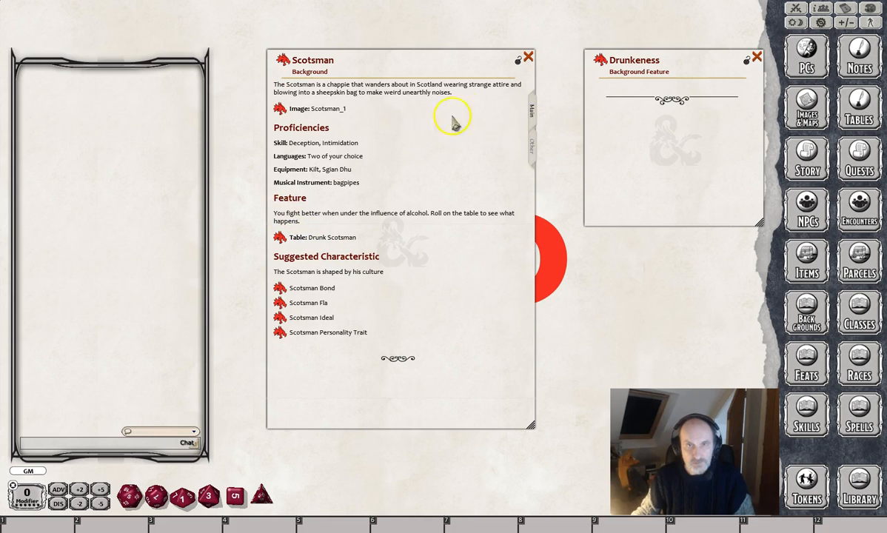
pyautogui.moveTo(275, 213); pyautogui.dragTo(293, 221)
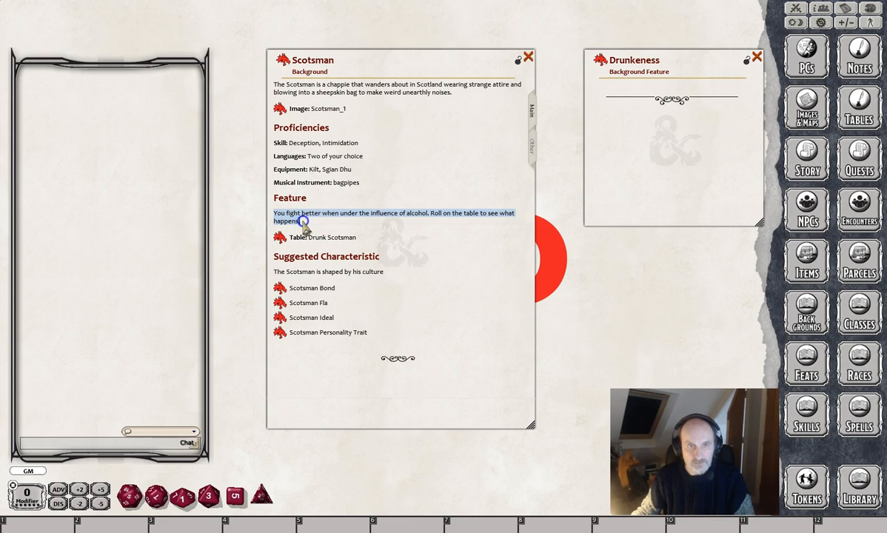
pyautogui.hotkey('ctrl', 'c')
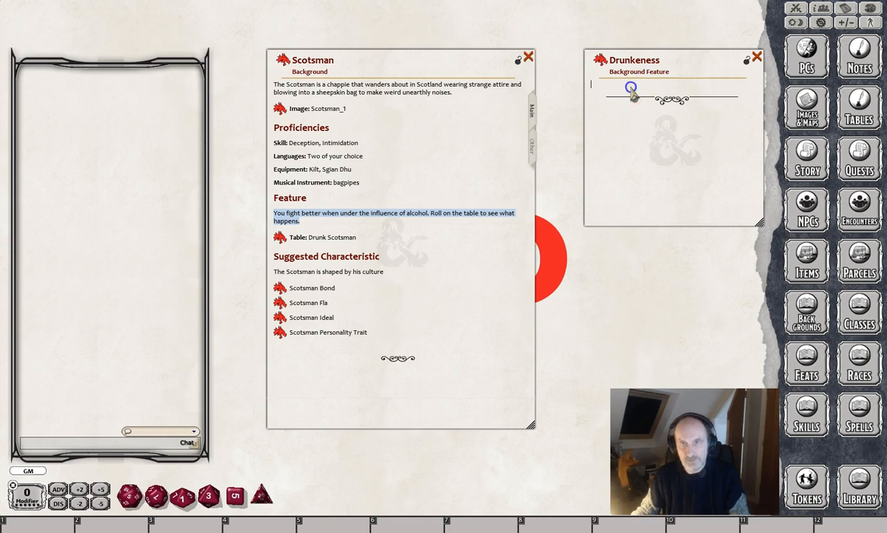
pyautogui.hotkey('ctrl', 'v')
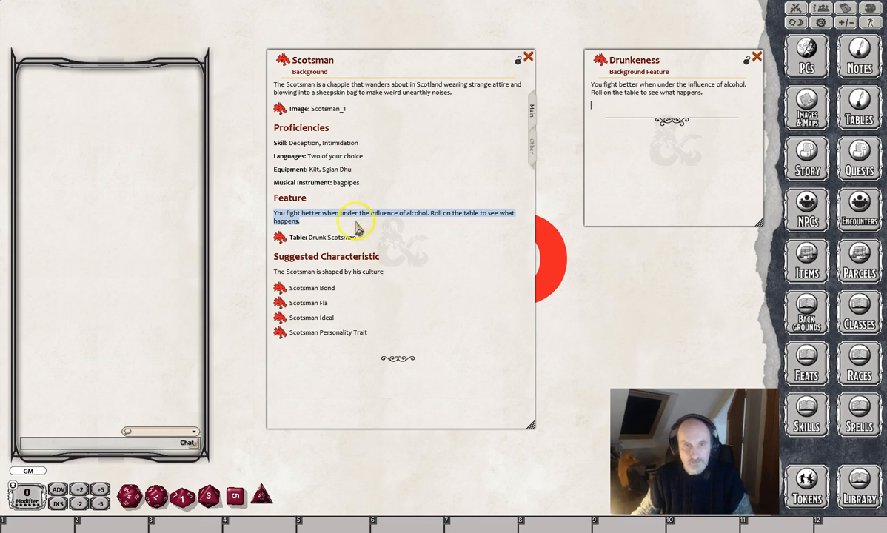
# Link the Drunk Scotsman table below the Drunkeness description, and lock and close the feature record.
pyautogui.click(844, 126)
pyautogui.moveTo(633, 21); pyautogui.dragTo(158, 130)
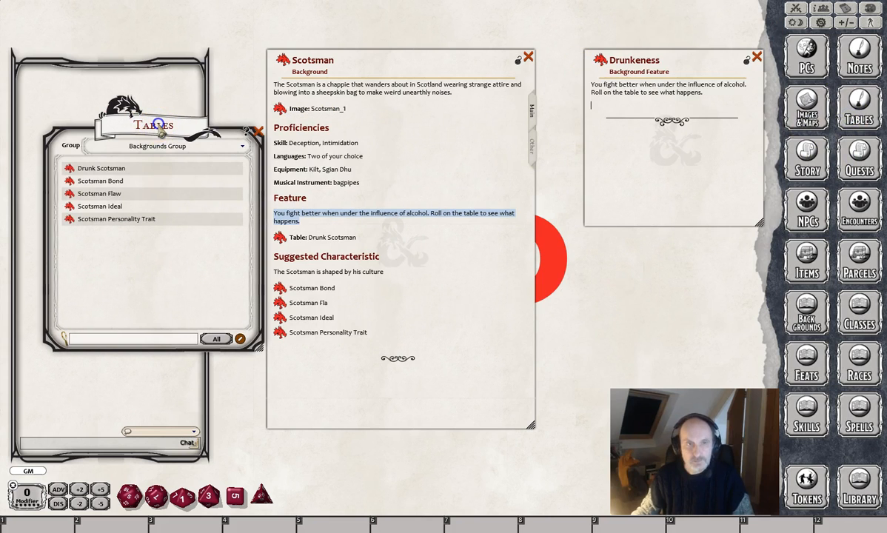
pyautogui.moveTo(67, 170); pyautogui.dragTo(597, 108)
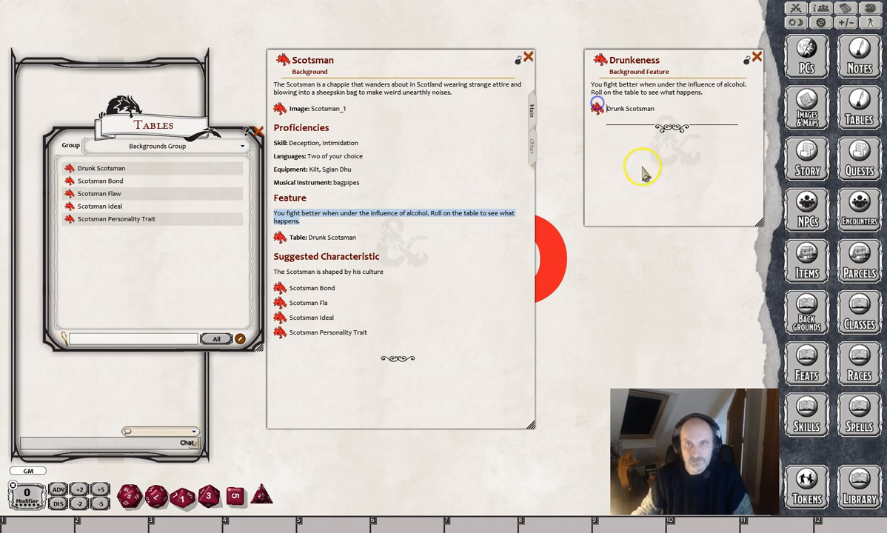
pyautogui.click(746, 60)
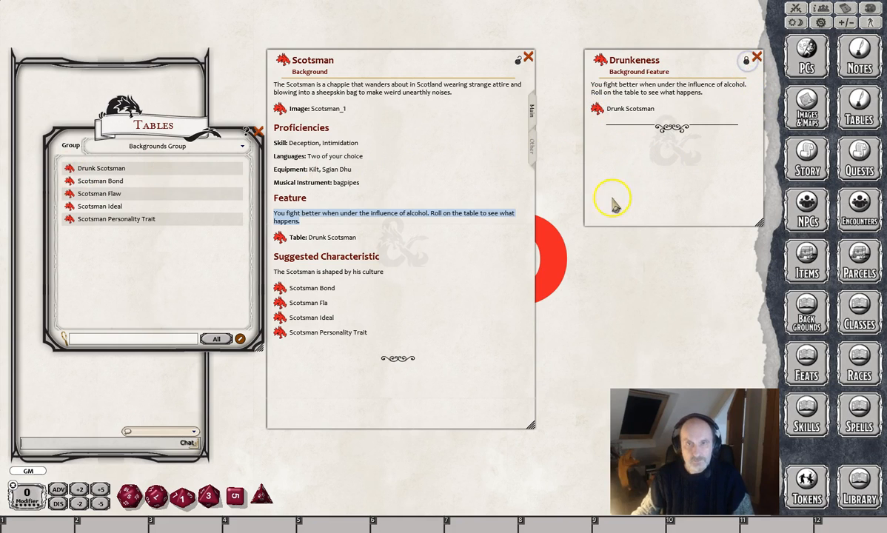
pyautogui.click(755, 57)
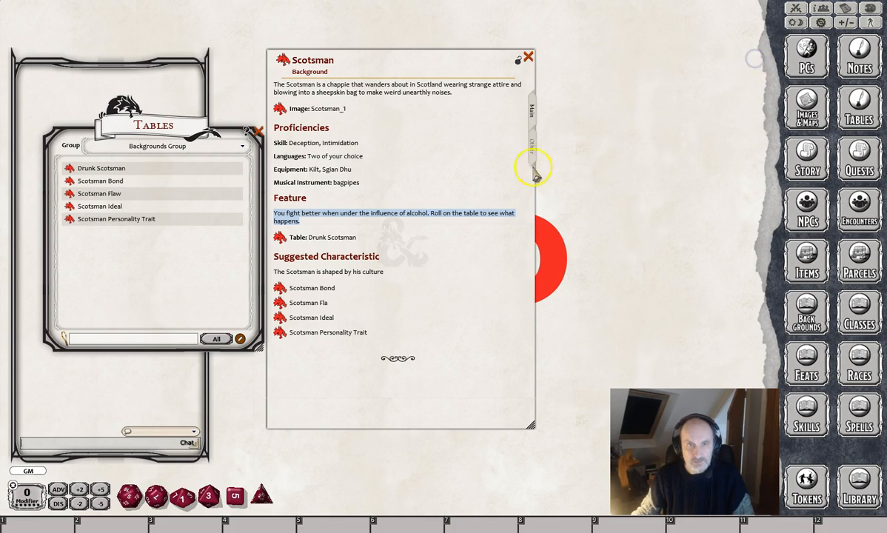
# Check that the Drunkeness feature opens from the background's Other page, and close it again.
pyautogui.click(532, 145)
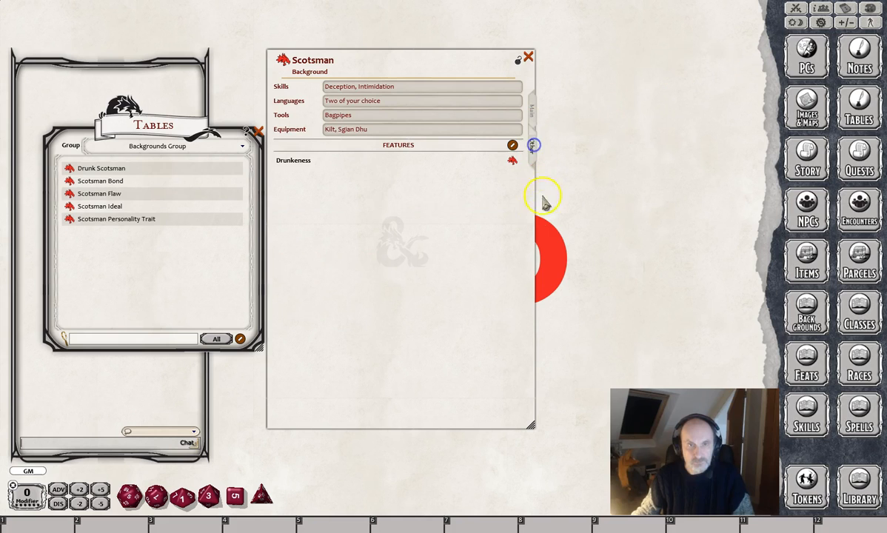
pyautogui.click(511, 160)
pyautogui.click(755, 57)
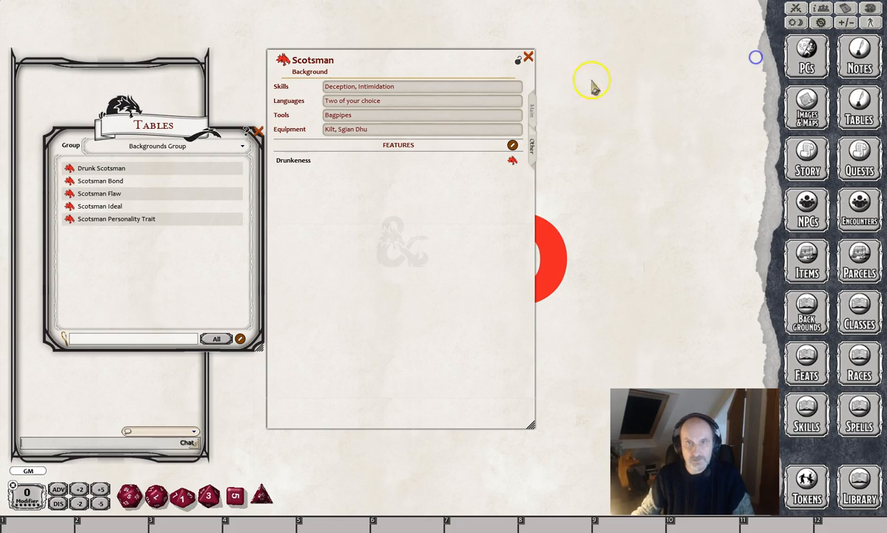
# Lock the Scotsman background and close the Tables list, leaving room for a character sheet.
pyautogui.click(518, 63)
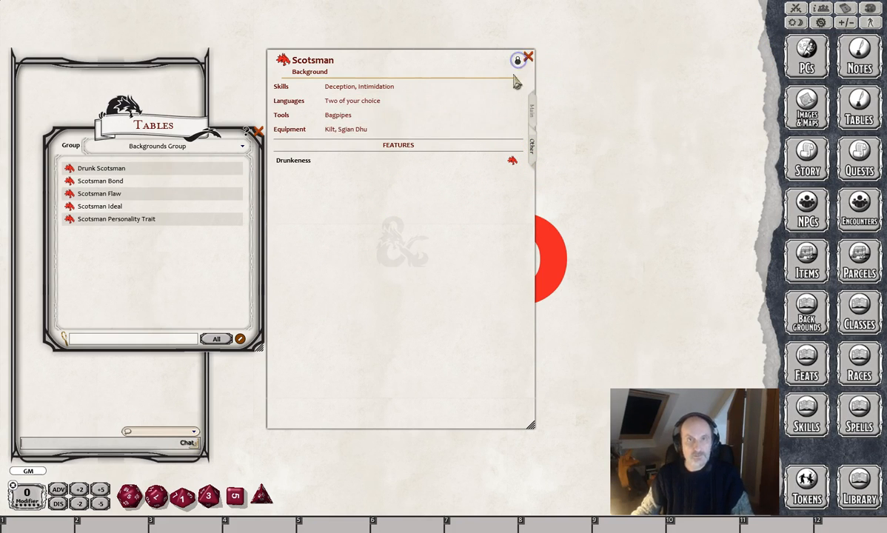
pyautogui.click(255, 131)
pyautogui.moveTo(429, 56); pyautogui.dragTo(548, 35)
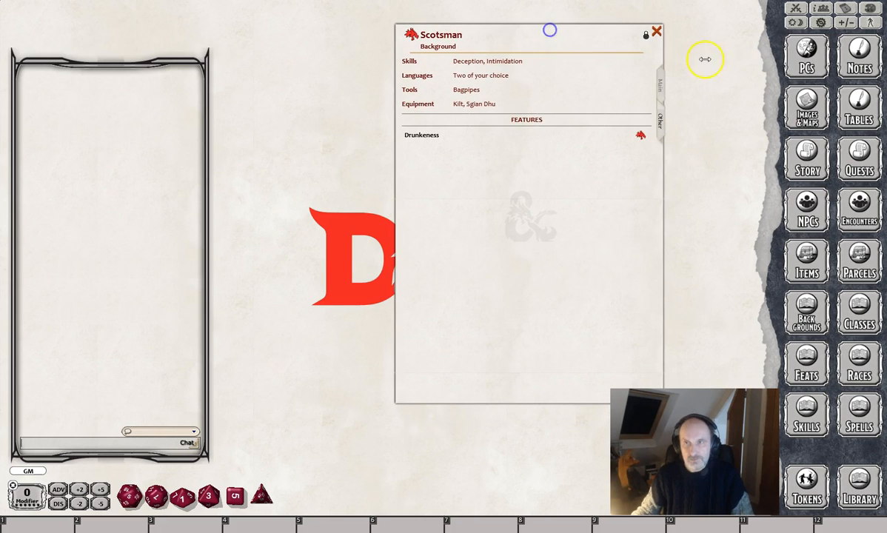
# Create a new blank character and assign the Scotsman background to its sheet.
pyautogui.click(799, 57)
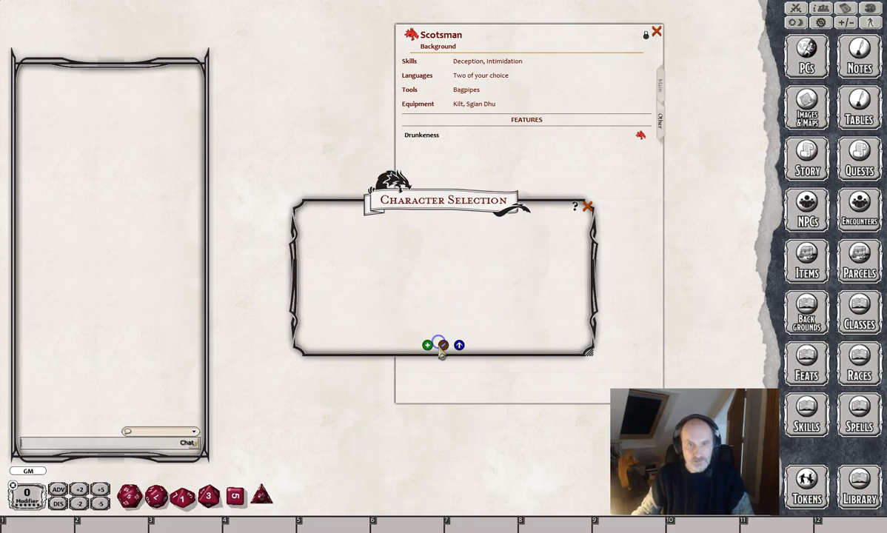
pyautogui.click(443, 346)
pyautogui.click(580, 203)
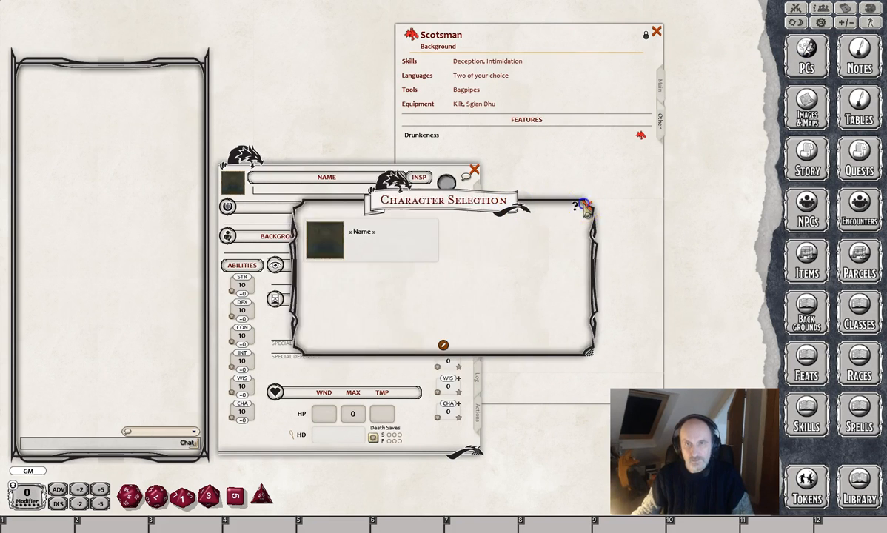
pyautogui.click(407, 37)
pyautogui.moveTo(490, 131); pyautogui.dragTo(305, 250)
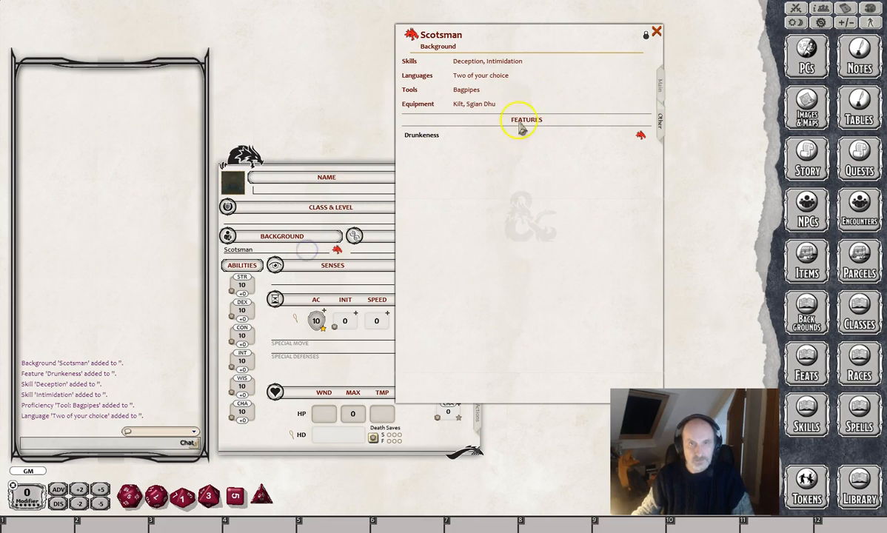
pyautogui.moveTo(353, 174); pyautogui.dragTo(222, 37)
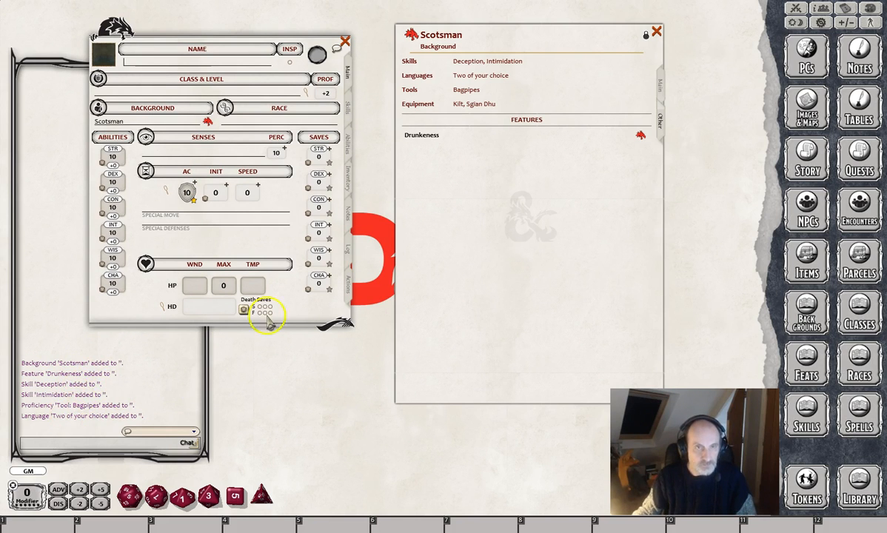
# Examine the Drunkeness feature on the character's Abilities page and its linked Drunk Scotsman table, then close both records.
pyautogui.click(348, 148)
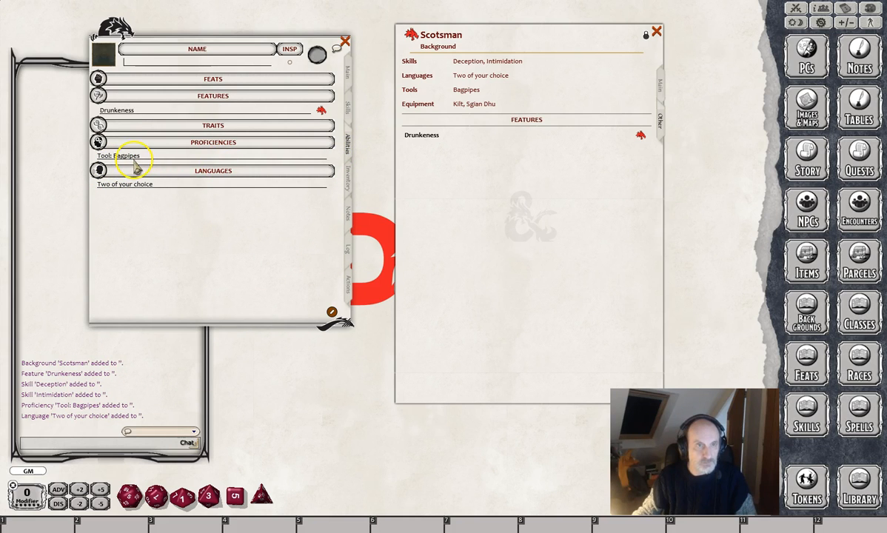
pyautogui.click(320, 112)
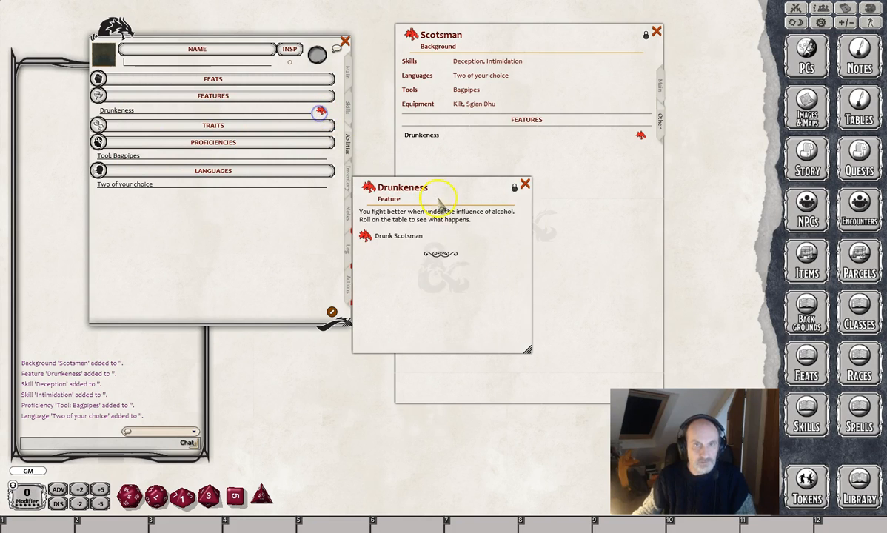
pyautogui.click(364, 237)
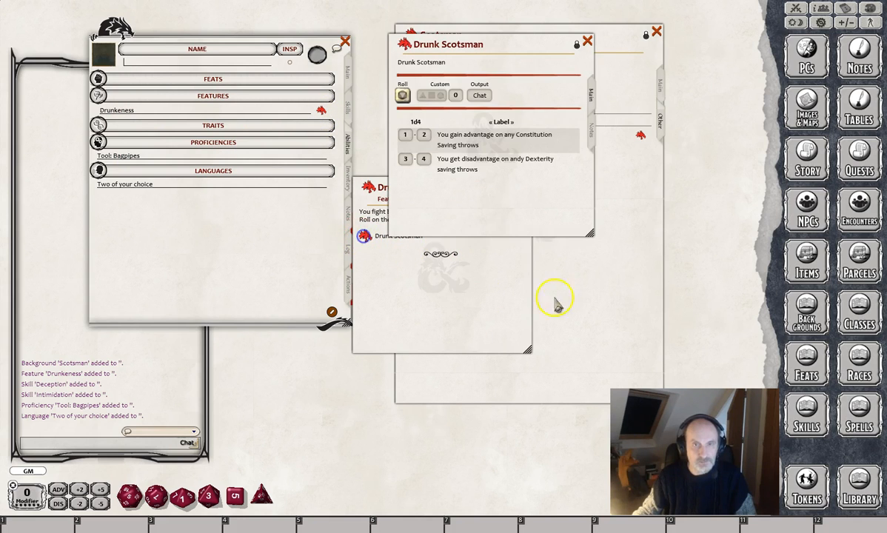
pyautogui.click(586, 43)
pyautogui.click(525, 184)
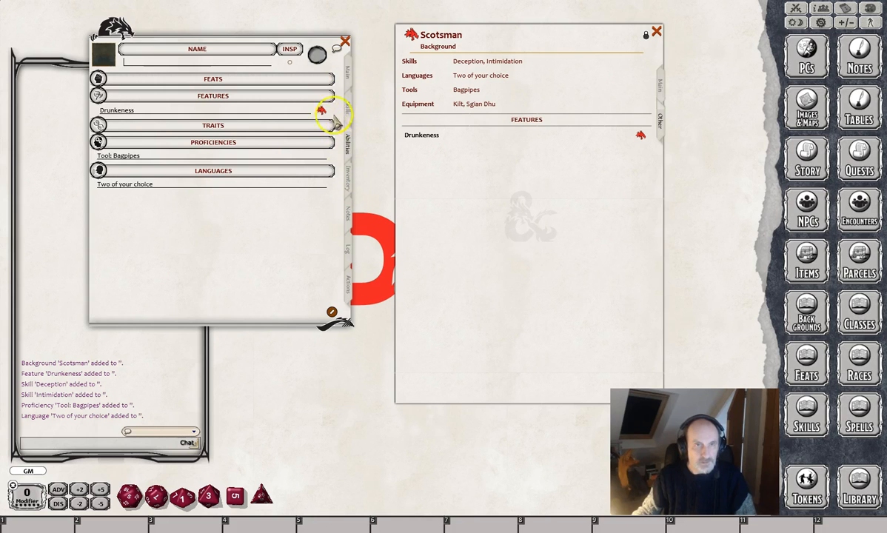
# Close the background record and reopen it from the Background link on the character's Main page.
pyautogui.click(350, 77)
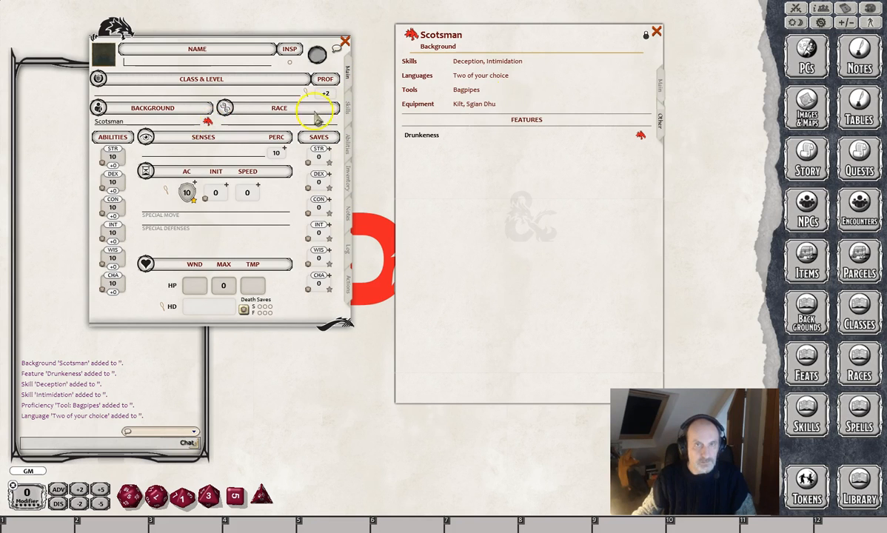
pyautogui.click(657, 32)
pyautogui.click(207, 121)
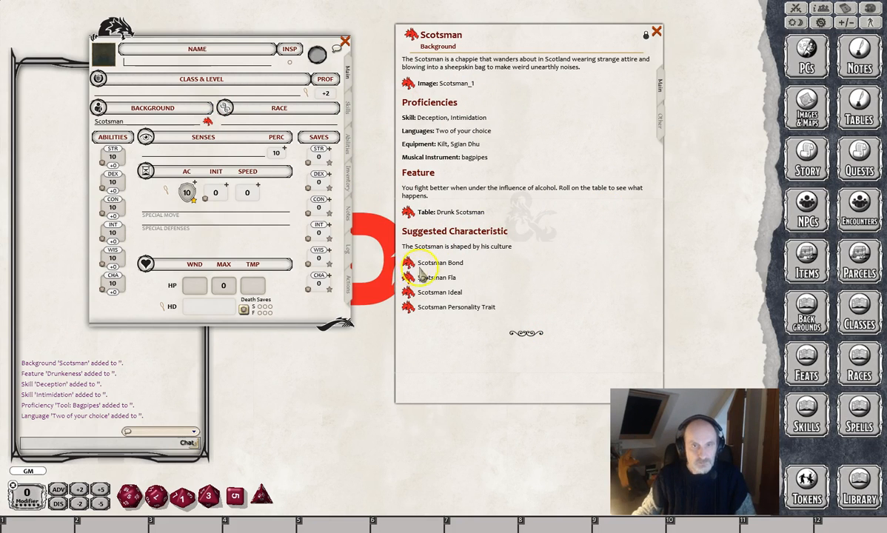
# Roll on the Scotsman Bond table, put the rolled text under the character's Ideals, and close the table and character sheet.
pyautogui.moveTo(407, 273)
pyautogui.mouseDown()
pyautogui.moveTo(352, 257)
pyautogui.moveTo(362, 259)
pyautogui.moveTo(356, 196)
pyautogui.moveTo(333, 175)
pyautogui.moveTo(345, 213)
pyautogui.moveTo(409, 273)
pyautogui.mouseUp()
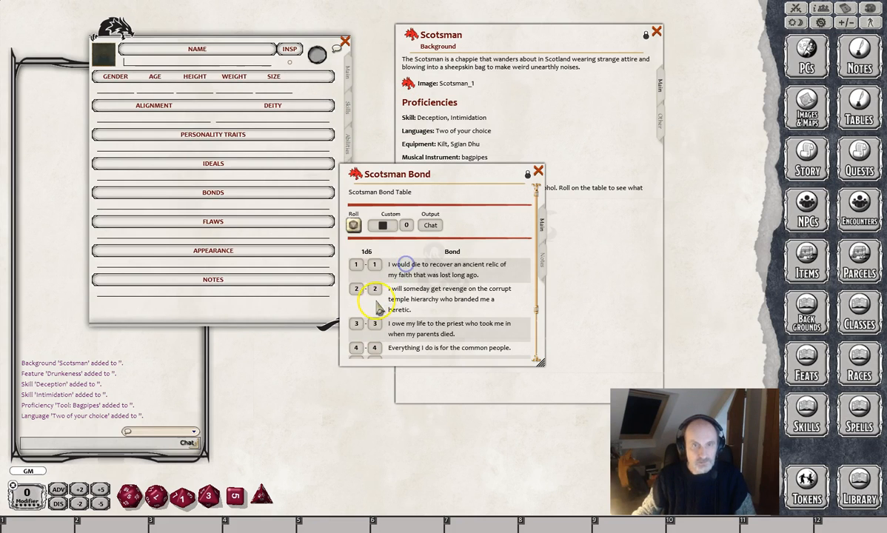
pyautogui.click(352, 226)
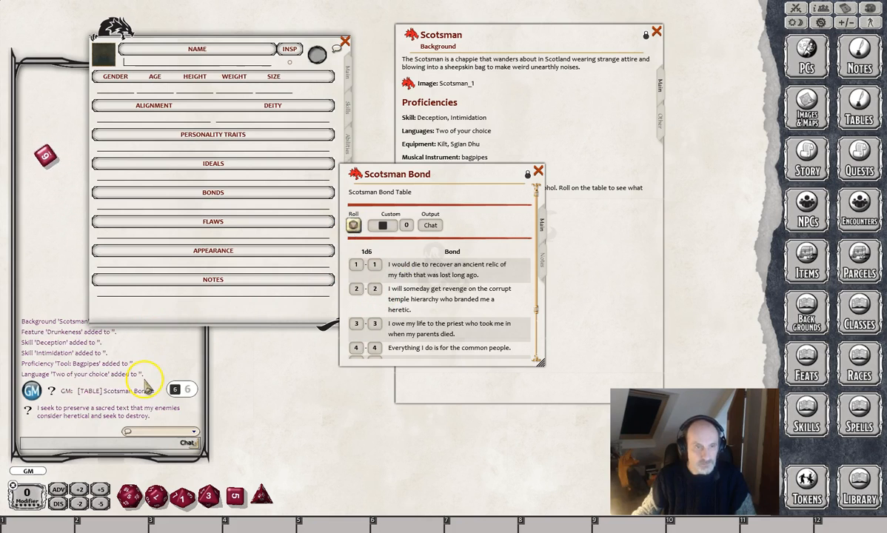
pyautogui.moveTo(47, 413); pyautogui.dragTo(158, 176)
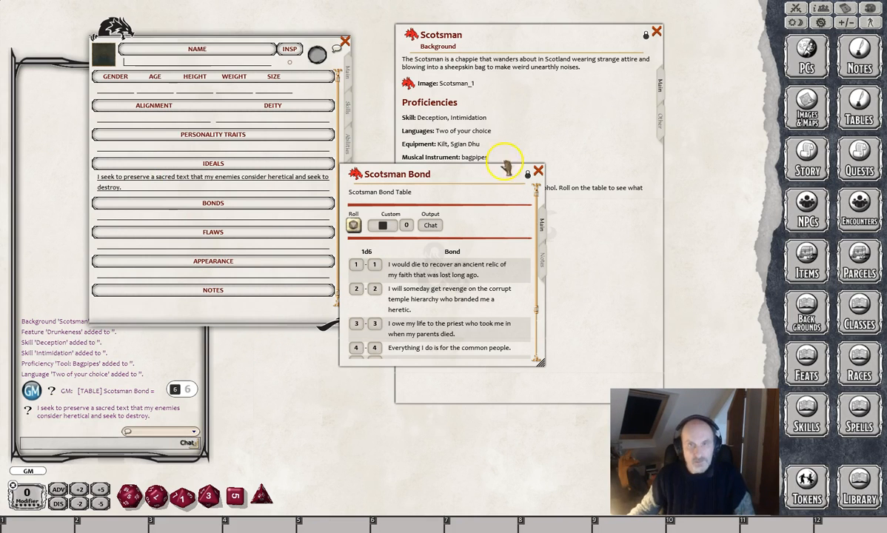
pyautogui.click(538, 170)
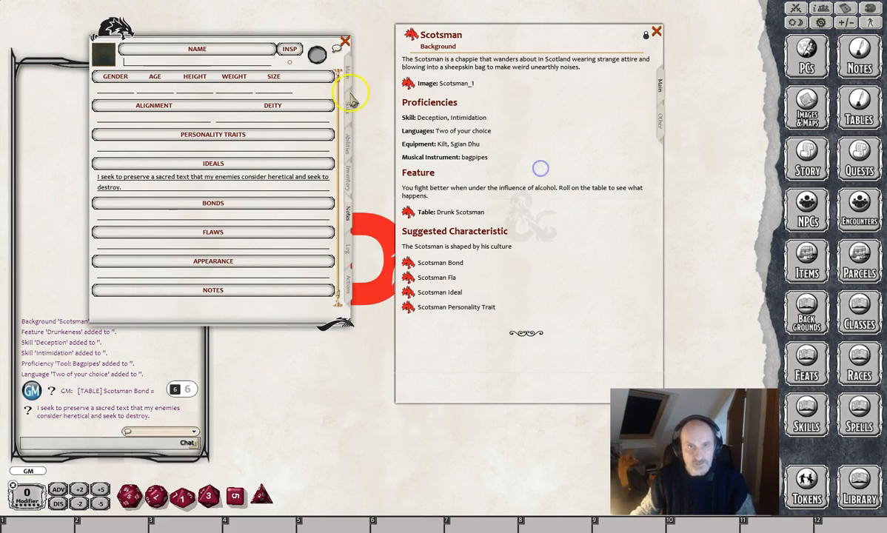
pyautogui.click(346, 40)
pyautogui.moveTo(511, 25); pyautogui.dragTo(342, 39)
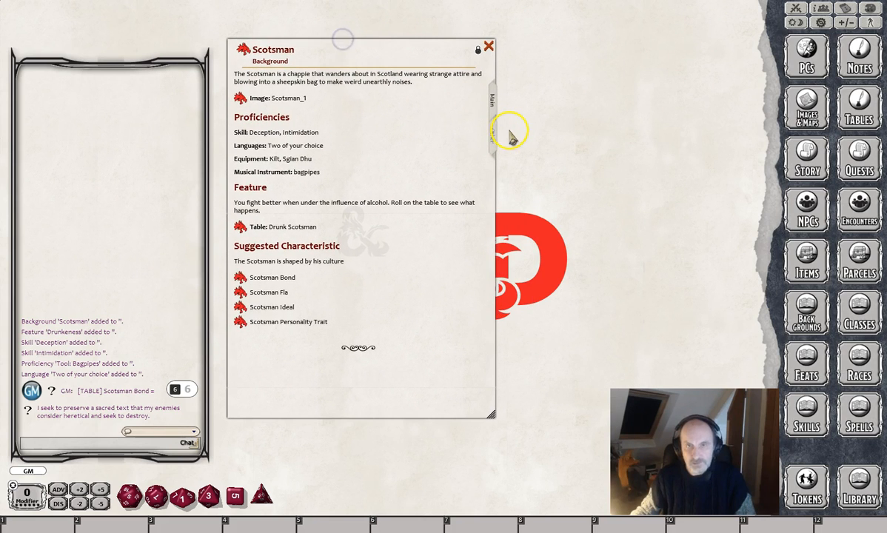